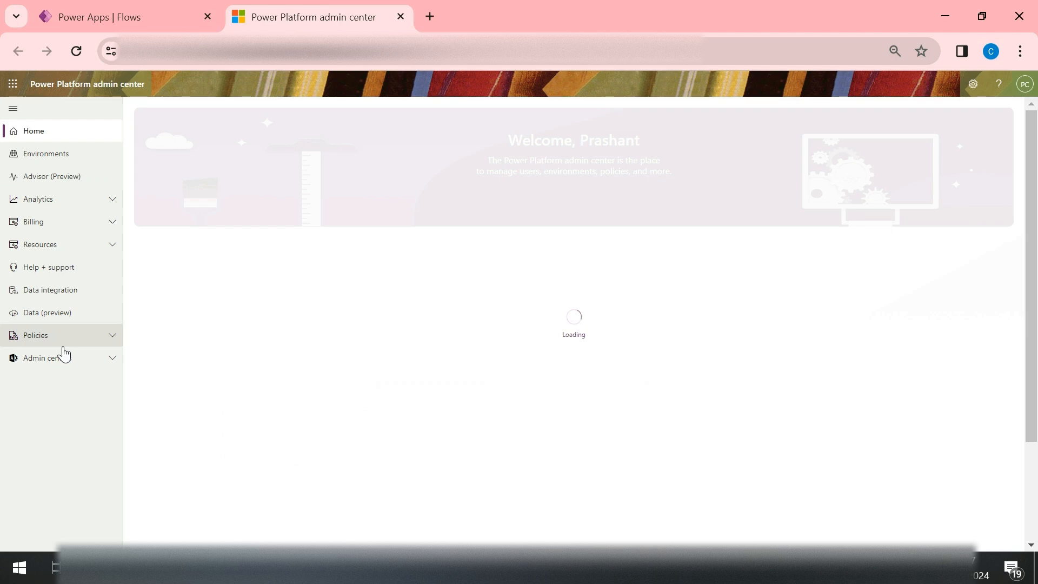
Create a new data policy named blk_Actn_Of_Connector and proceed to its environment selection.
left_click(62, 344)
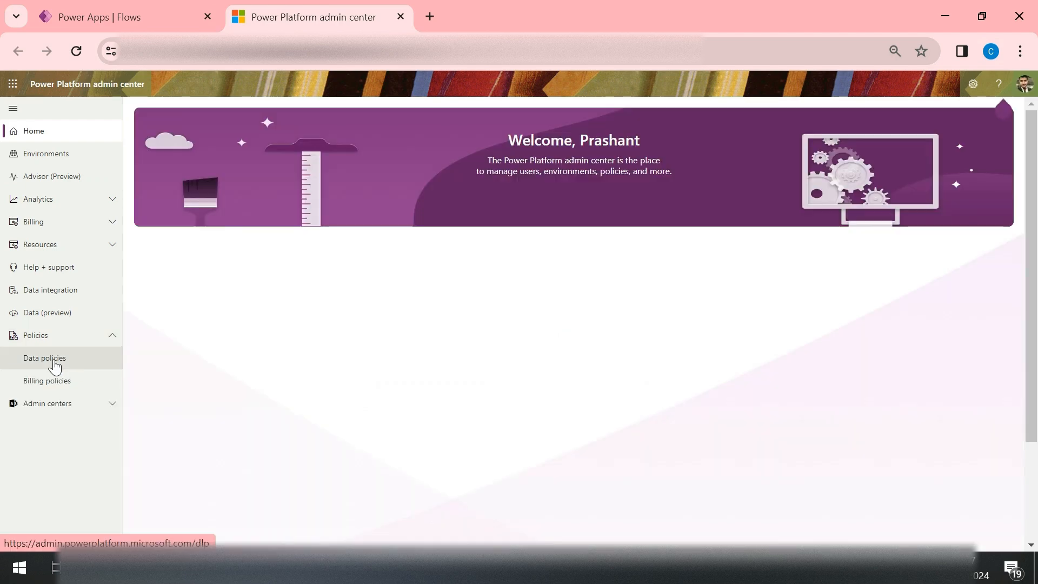
left_click(55, 366)
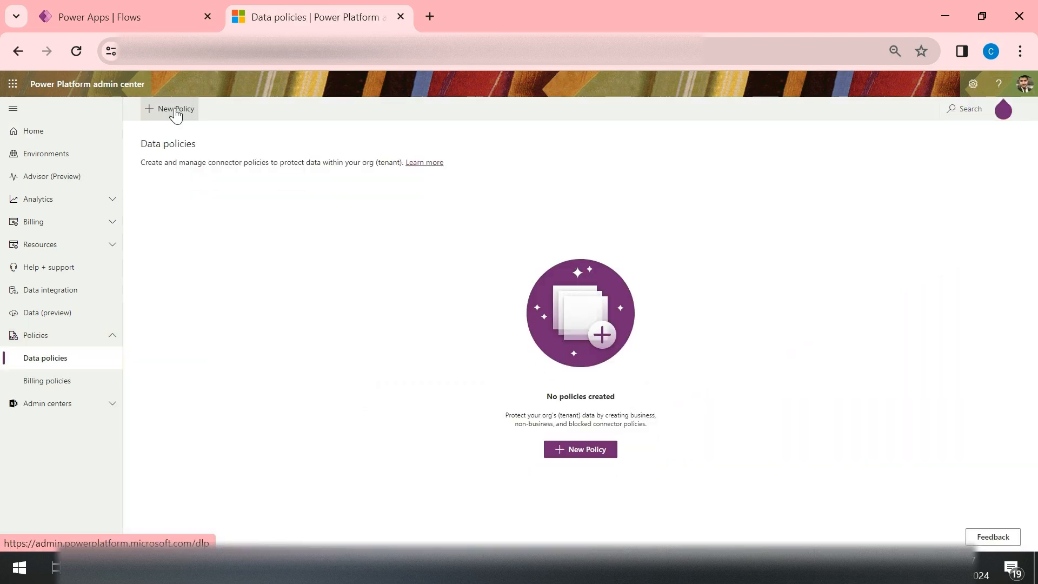
left_click(175, 109)
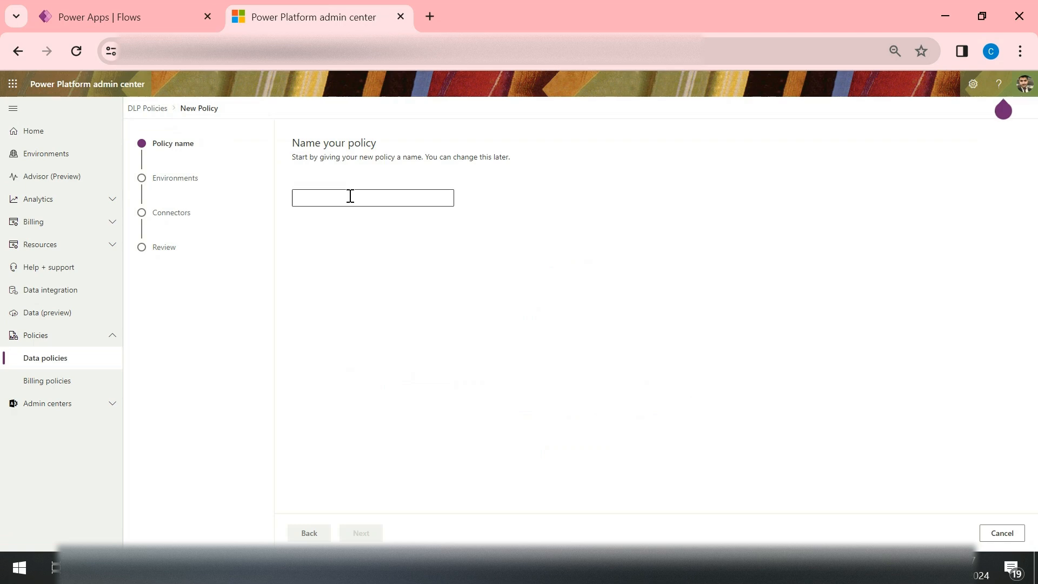
left_click(350, 195)
type("blk_A")
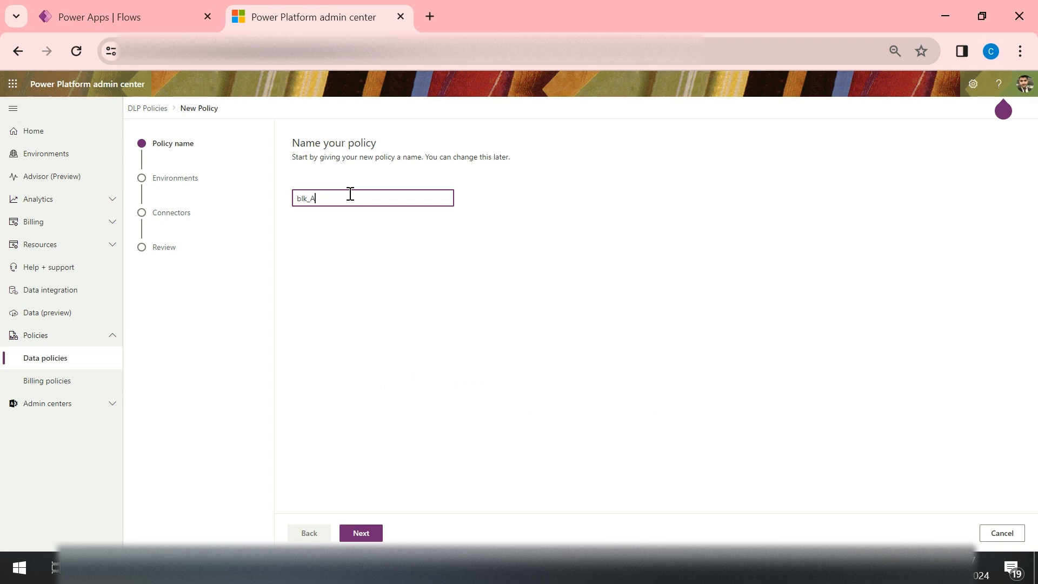
type("ctin")
key("BackSpace")
key("BackSpace")
type("n_Of_Connector")
left_click(361, 533)
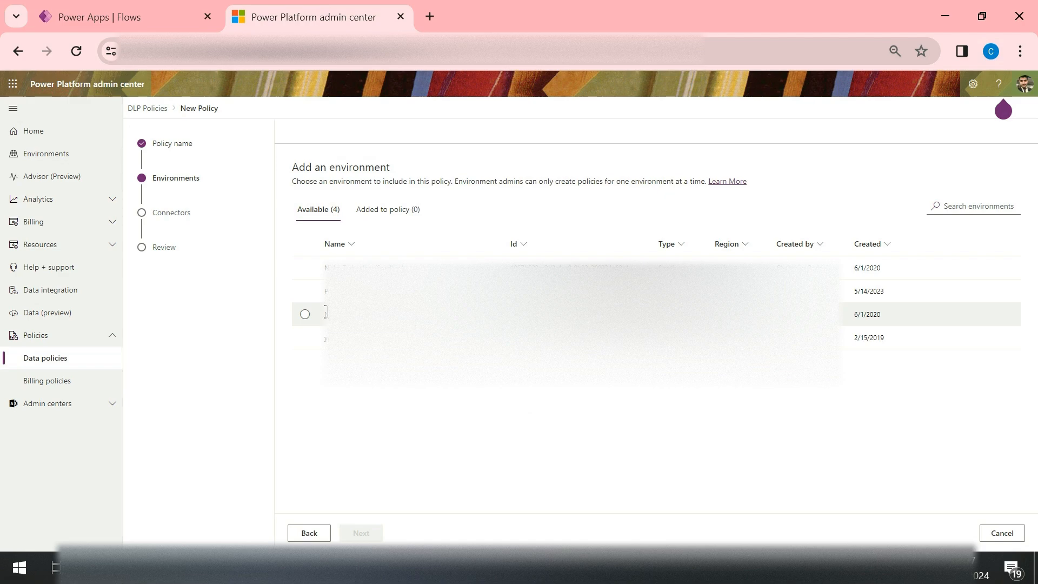
Add the PrsDev-US environment, created 5/14/2023, to the policy and proceed to connector assignment.
left_click(305, 291)
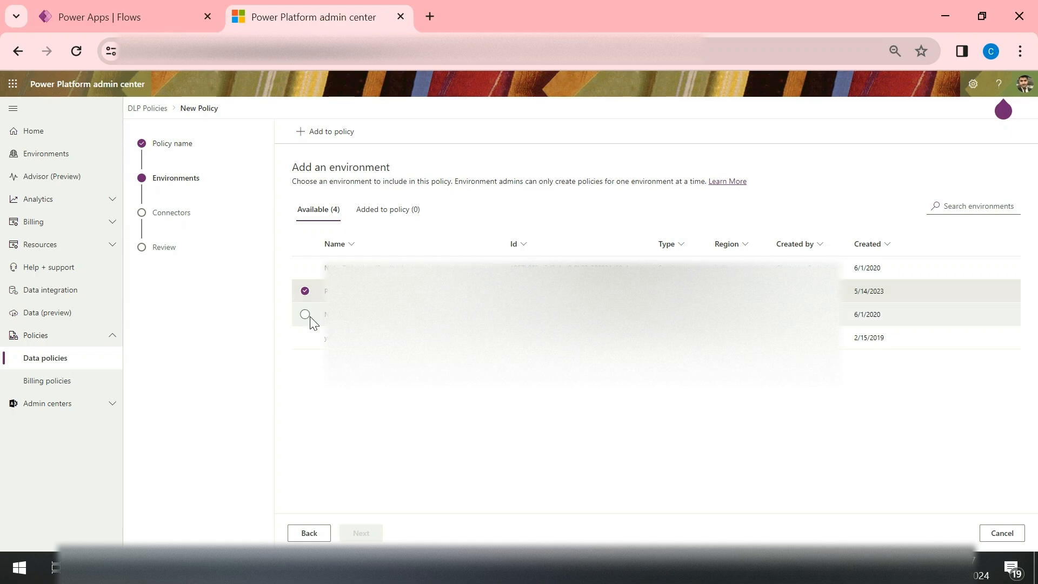
left_click(329, 139)
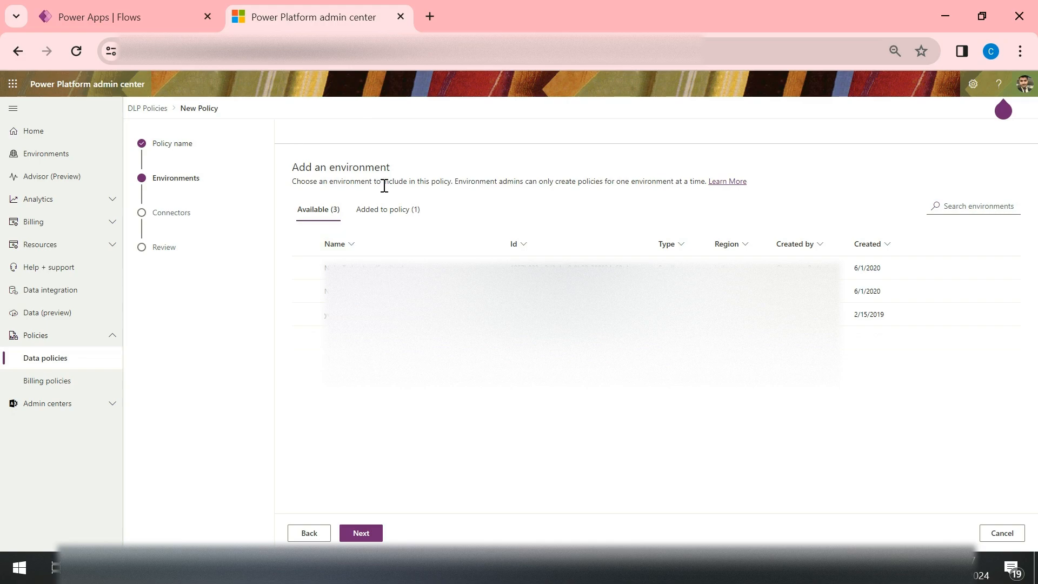
left_click(361, 534)
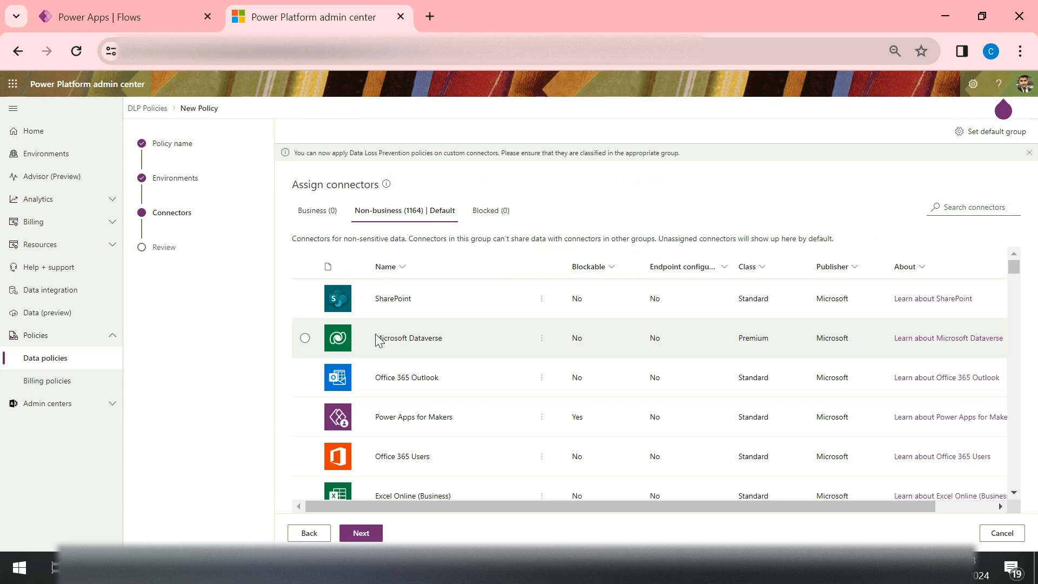
Search the connectors for "azure" and open the connector actions configuration for Azure Blob Storage.
left_click(973, 207)
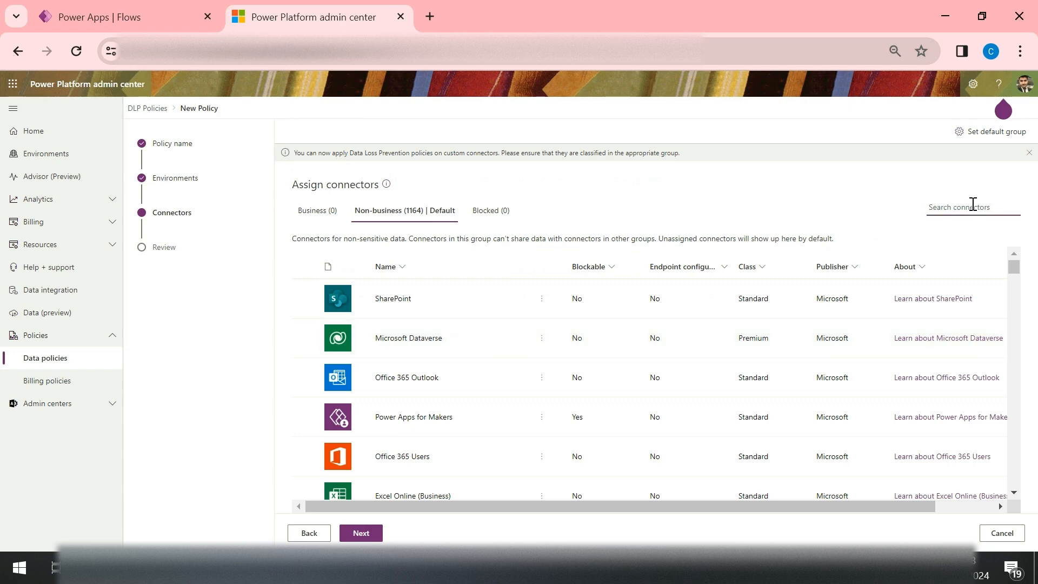
type("azure")
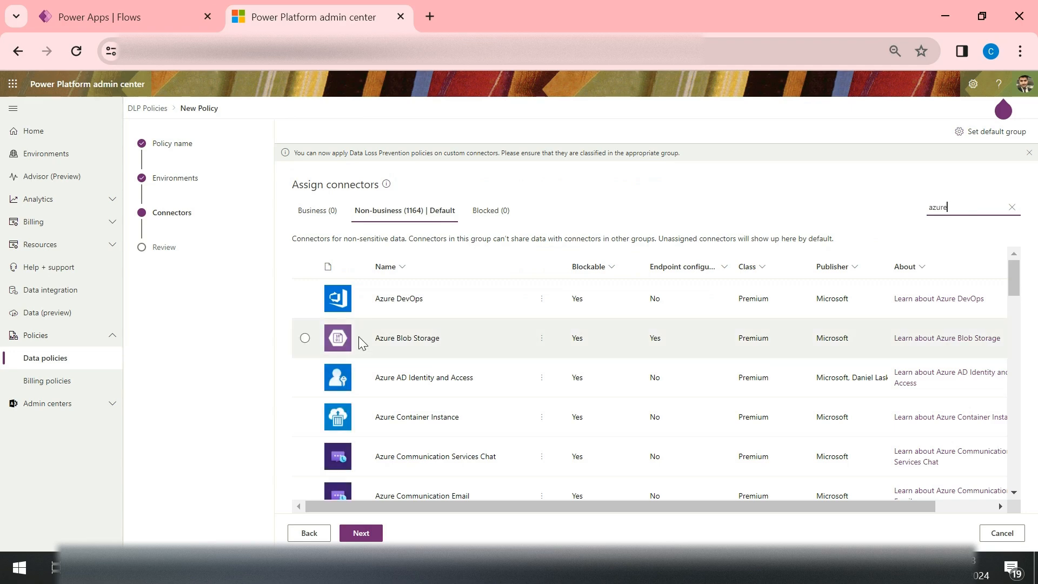
left_click(304, 338)
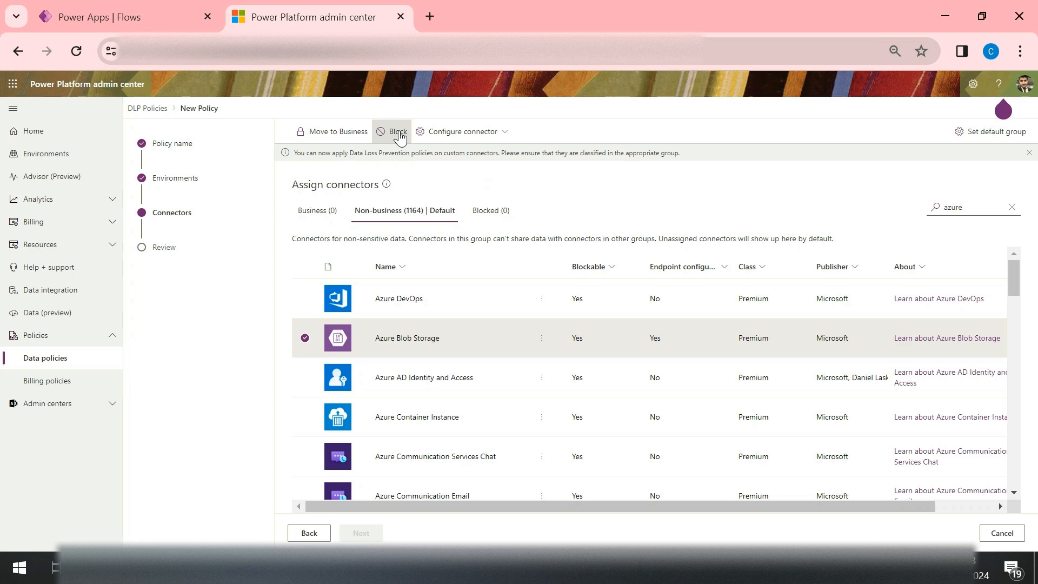
left_click(453, 140)
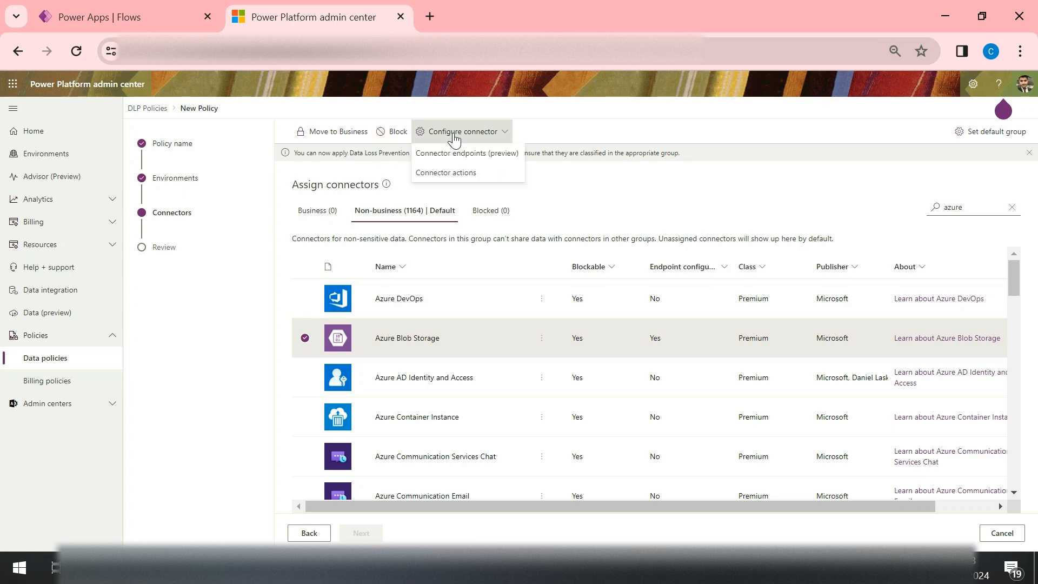
left_click(450, 173)
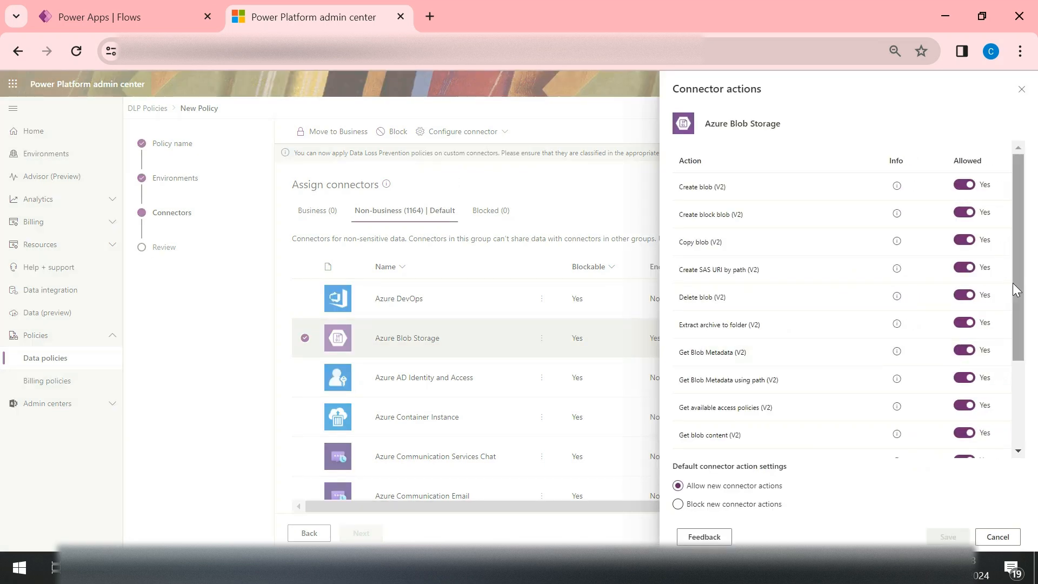
Disallow the Lists blobs (V2) and Create blob (V2) actions of the Azure Blob Storage connector.
mouse_move(1021, 303)
left_mouse_down()
mouse_move(1037, 382)
mouse_move(1030, 291)
left_mouse_up()
left_click_drag(1023, 301, 1025, 393)
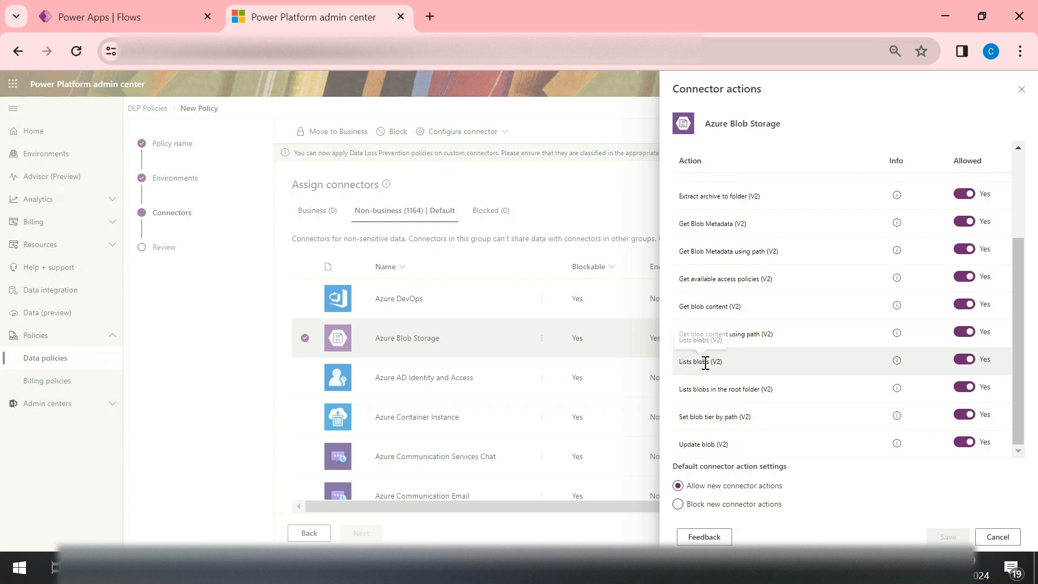
left_click(962, 360)
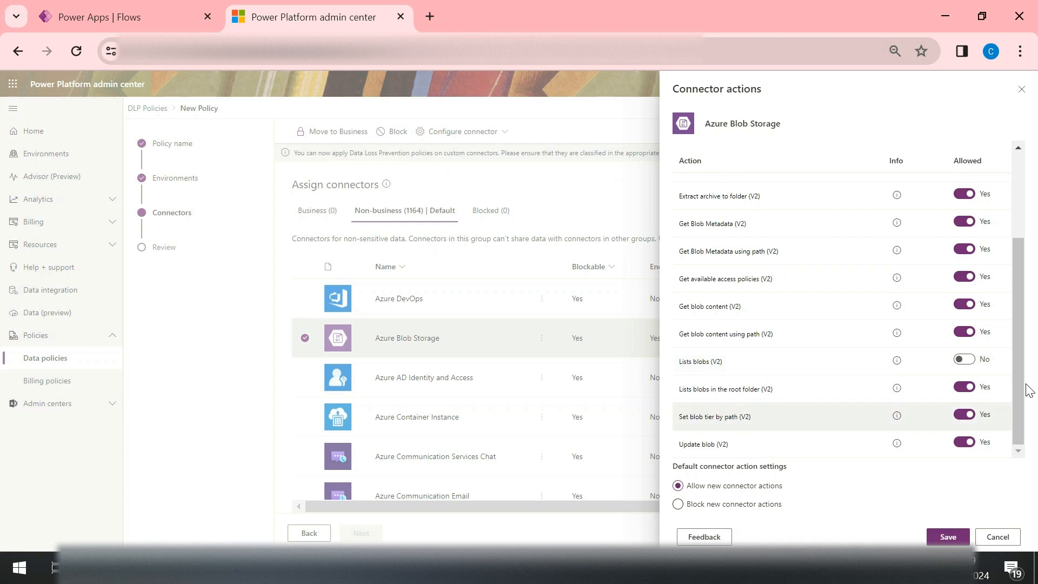
left_click_drag(1023, 354, 1016, 173)
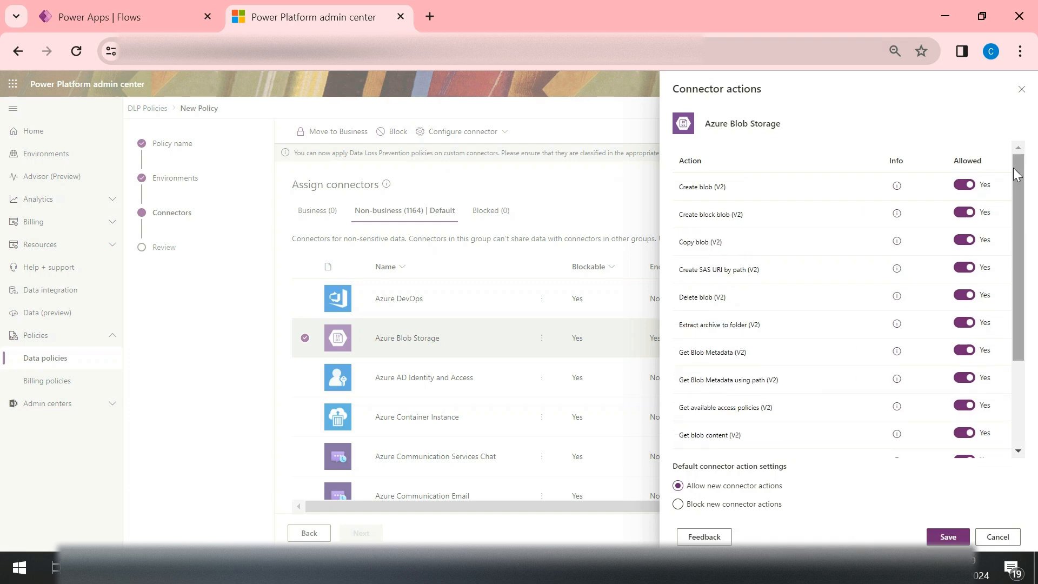
left_click(962, 187)
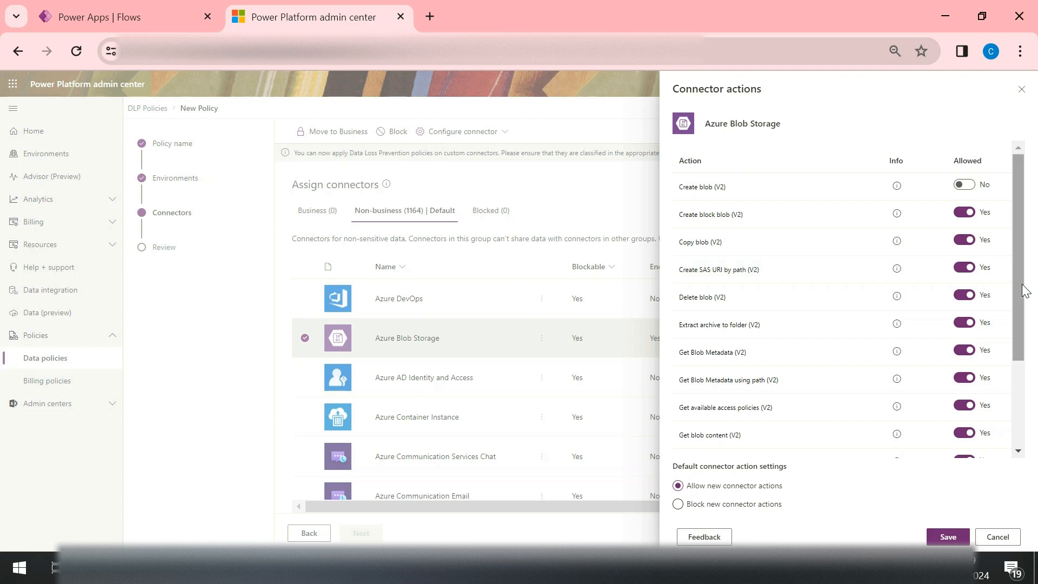
Review and save the Azure Blob Storage action settings, and finish creating the policy.
left_click_drag(1023, 290, 1034, 404)
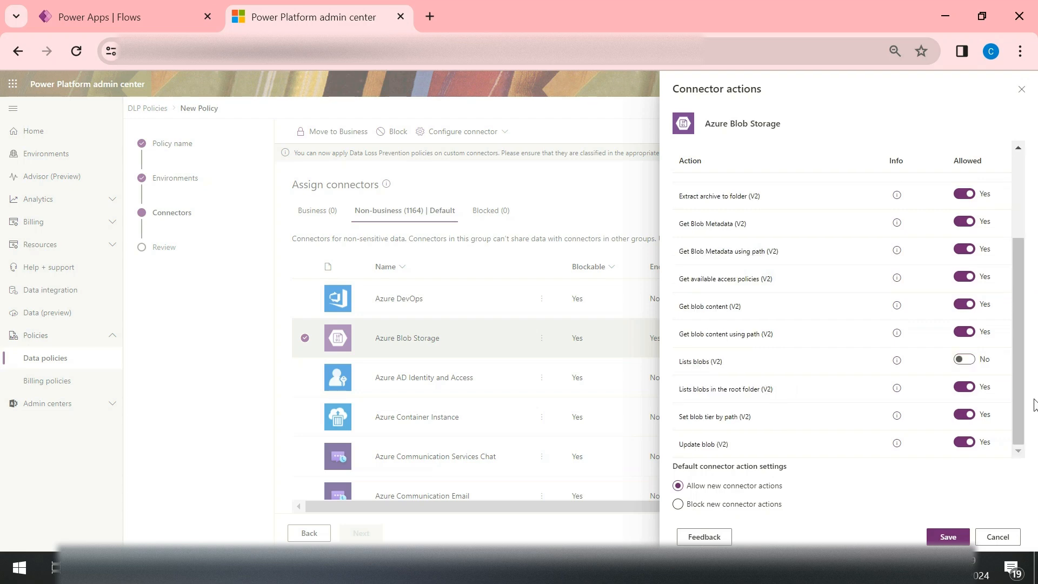
scroll(1017, 236, "up", 1)
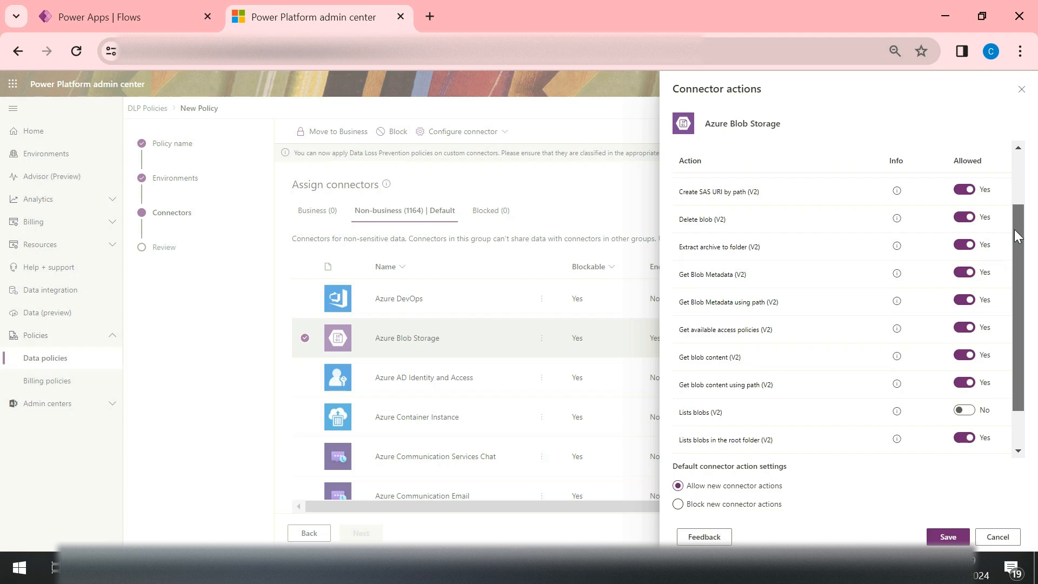
scroll(1017, 236, "up", 2)
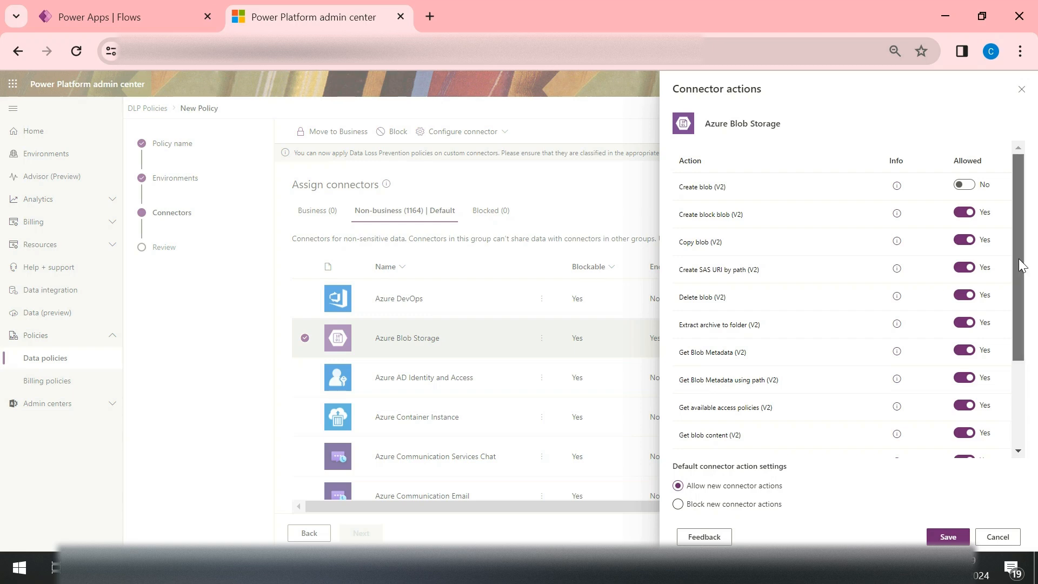
left_click_drag(1020, 265, 1029, 368)
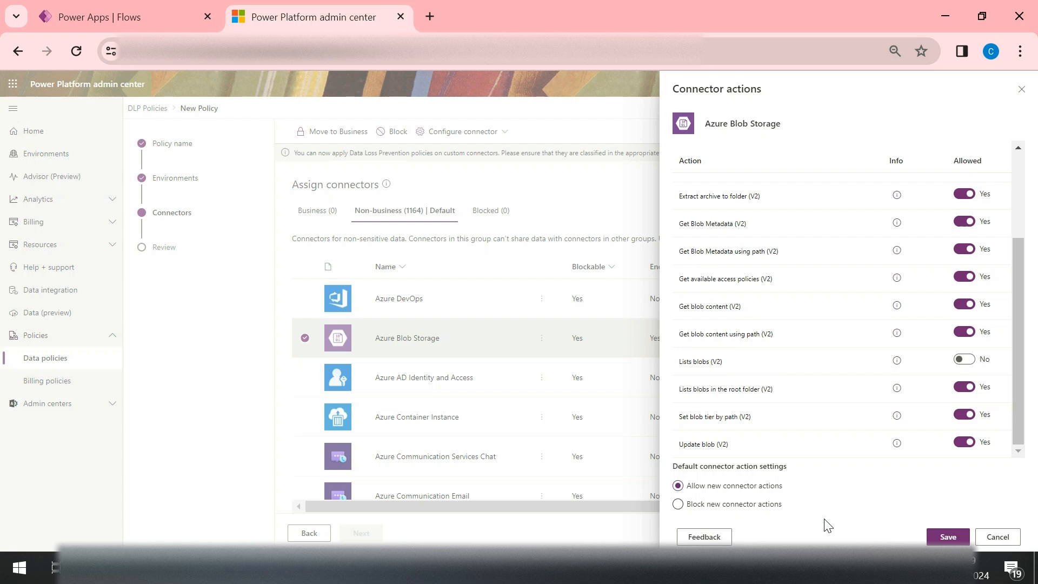
left_click(952, 539)
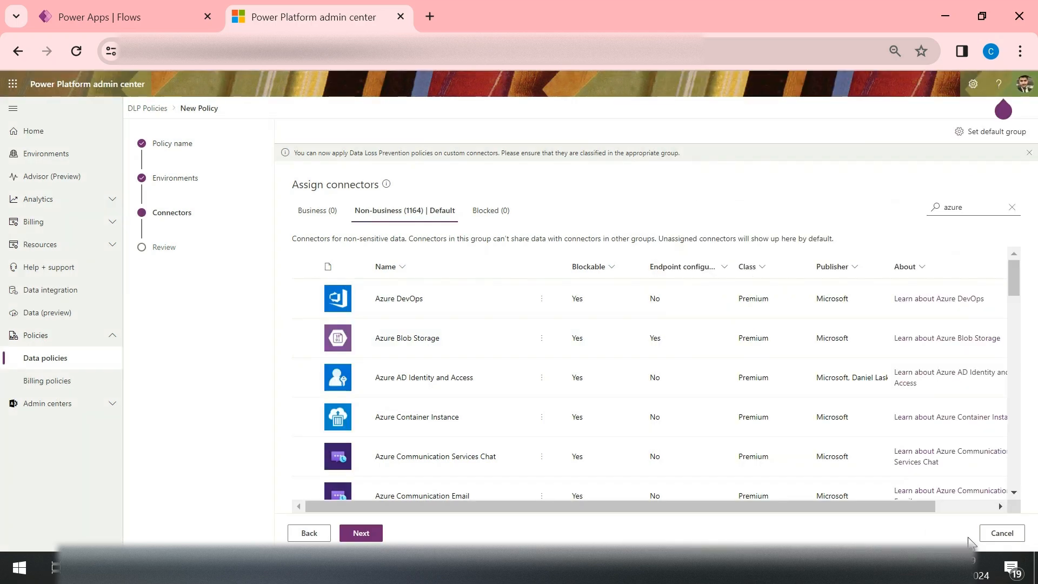
left_click(359, 534)
left_click(376, 534)
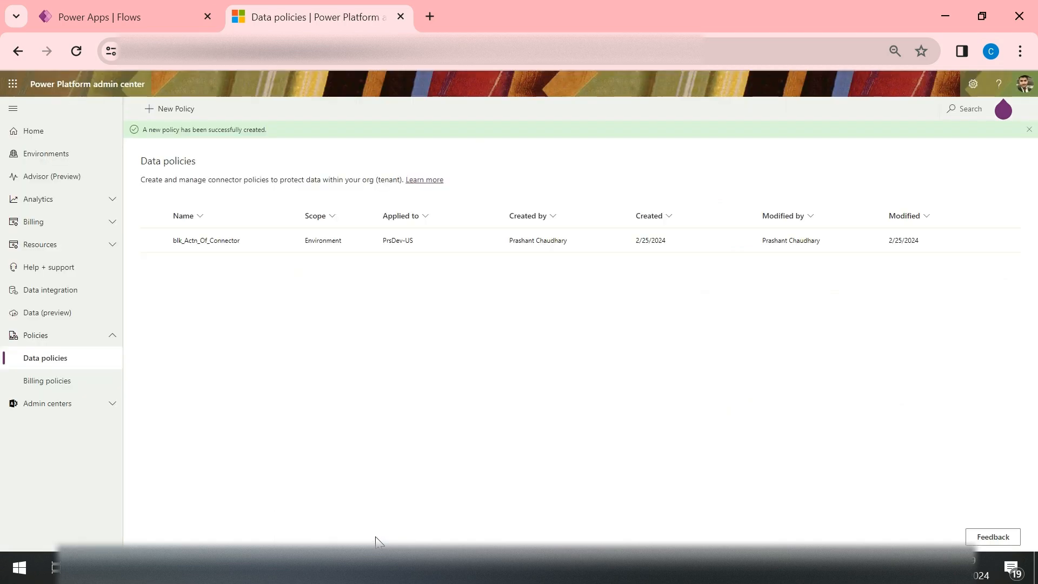
Switch to Power Apps and create an instant cloud flow named Test_Security_Connector-Action with the "Manually trigger a flow" trigger.
left_click(98, 21)
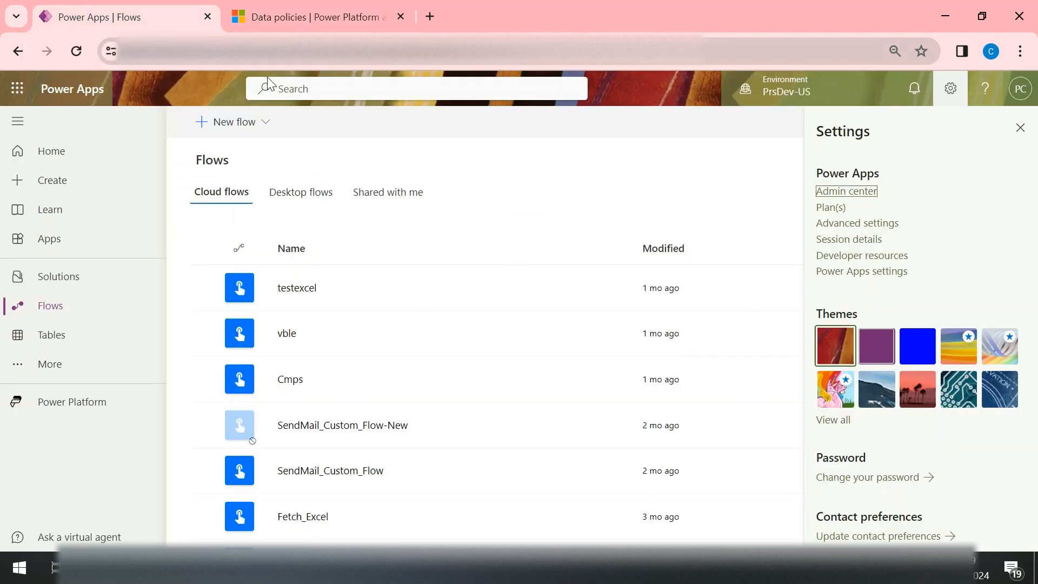
left_click(235, 133)
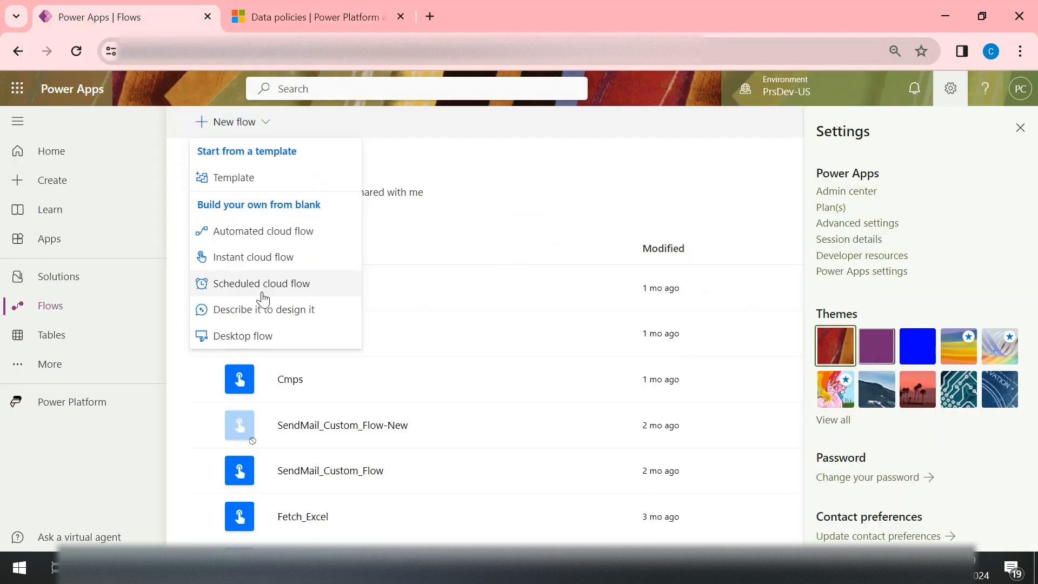
left_click(253, 257)
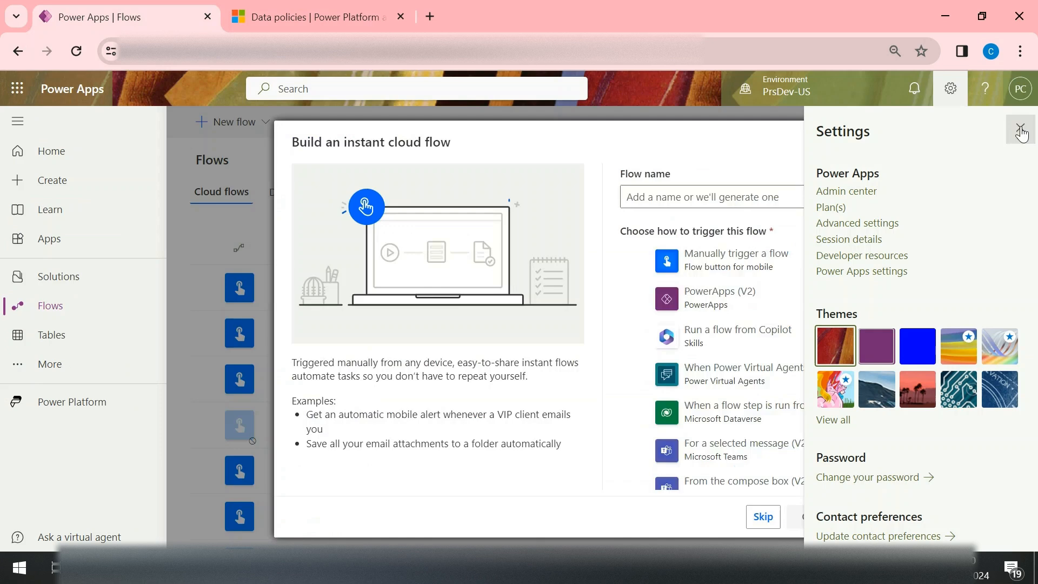
left_click(1021, 130)
left_click(741, 198)
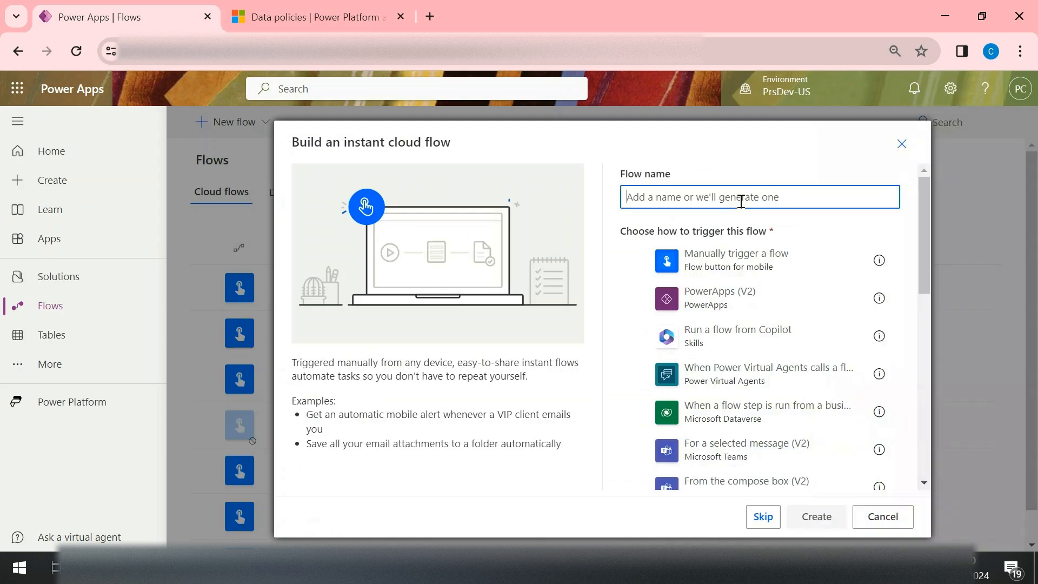
type("Test_S")
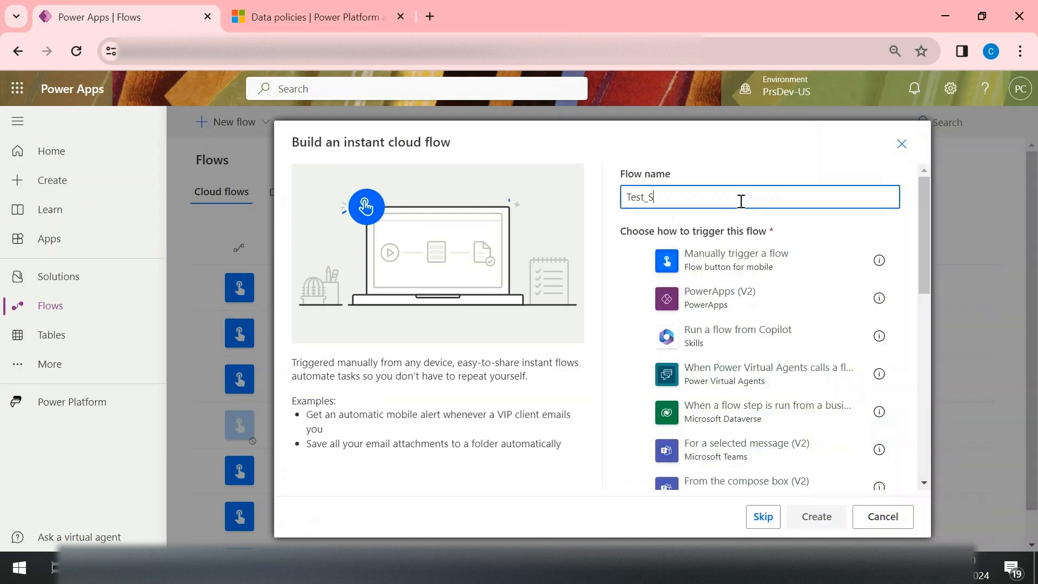
type("ecurity_Connector-Action")
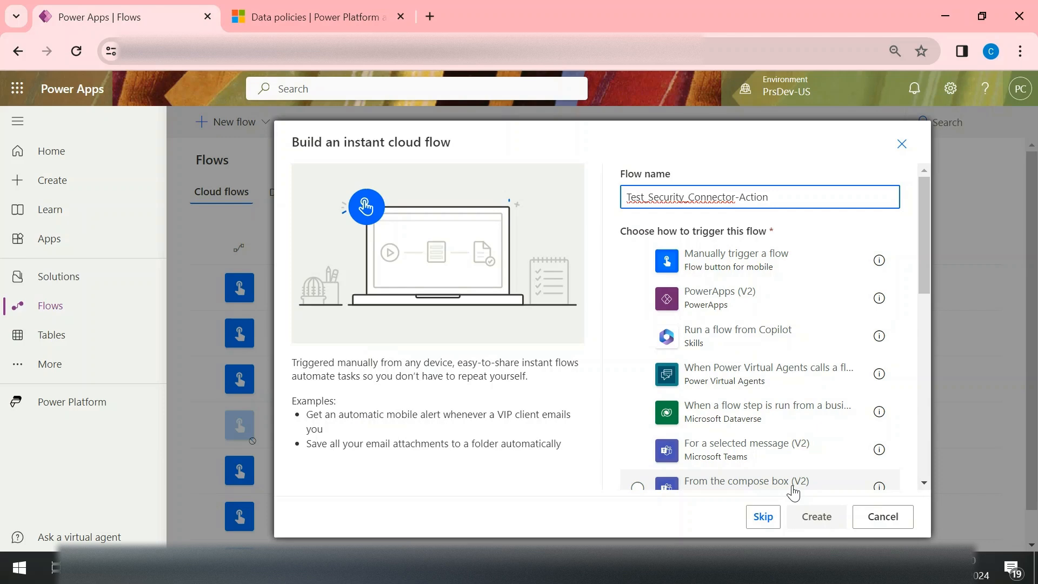
left_click(756, 261)
left_click(817, 517)
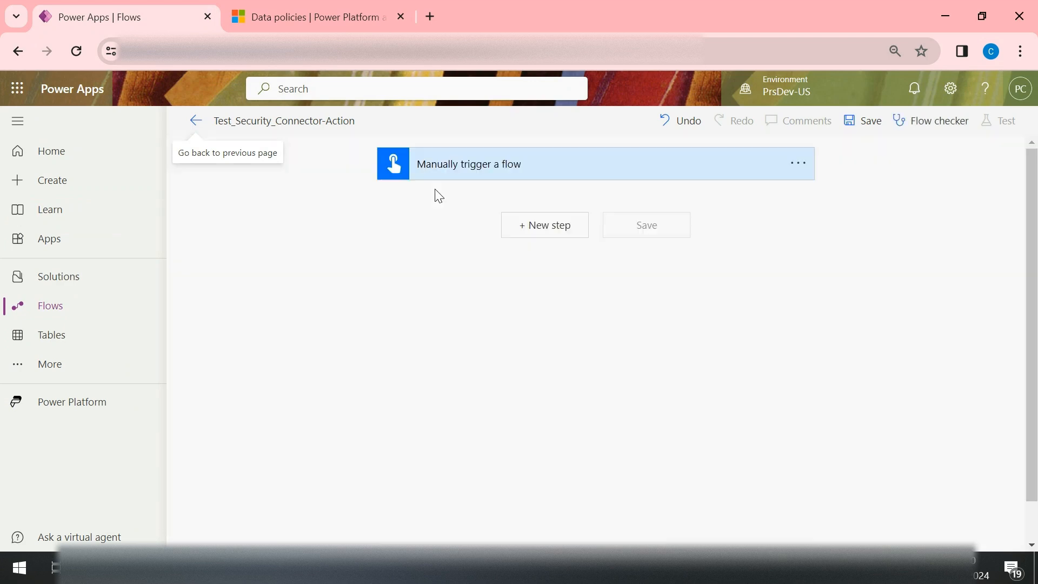
Add a new flow step, search the connectors for "azure" and open the Azure Blob Storage connector's actions.
left_click(539, 234)
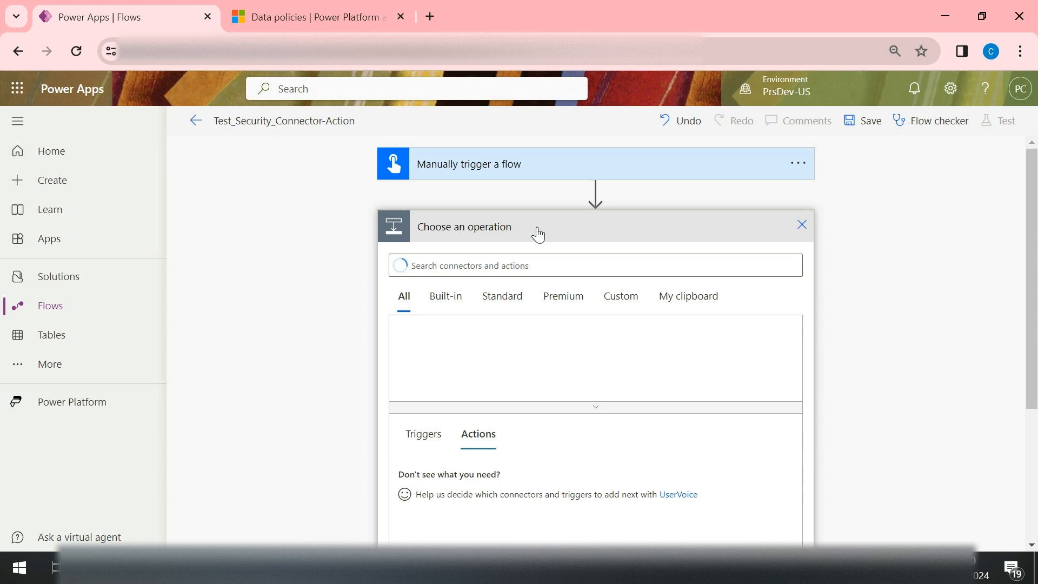
left_click(558, 269)
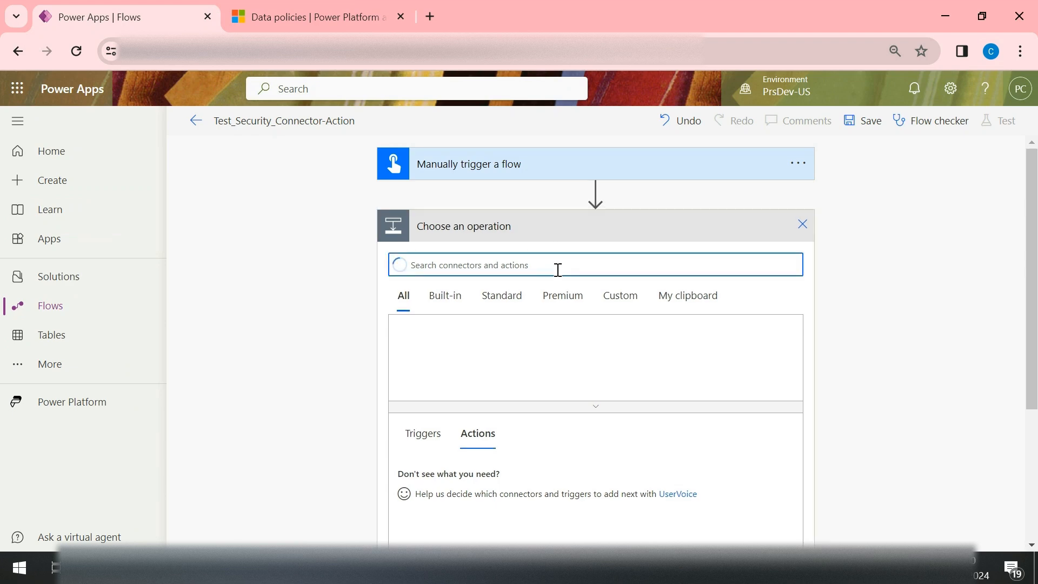
type("azure")
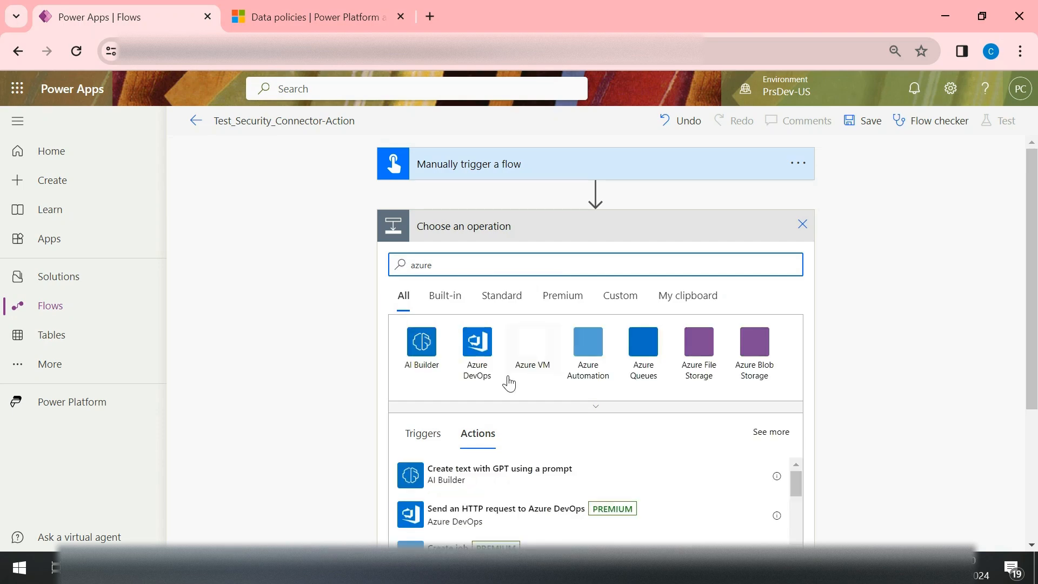
scroll(673, 508, "down", 1)
scroll(673, 508, "up", 1)
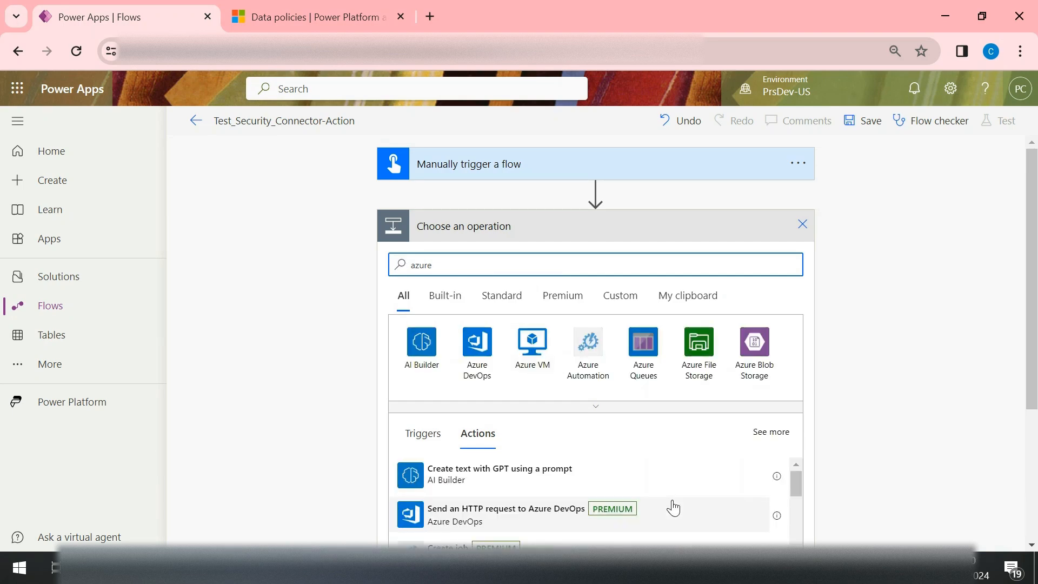
scroll(894, 418, "down", 3)
scroll(894, 418, "down", 1)
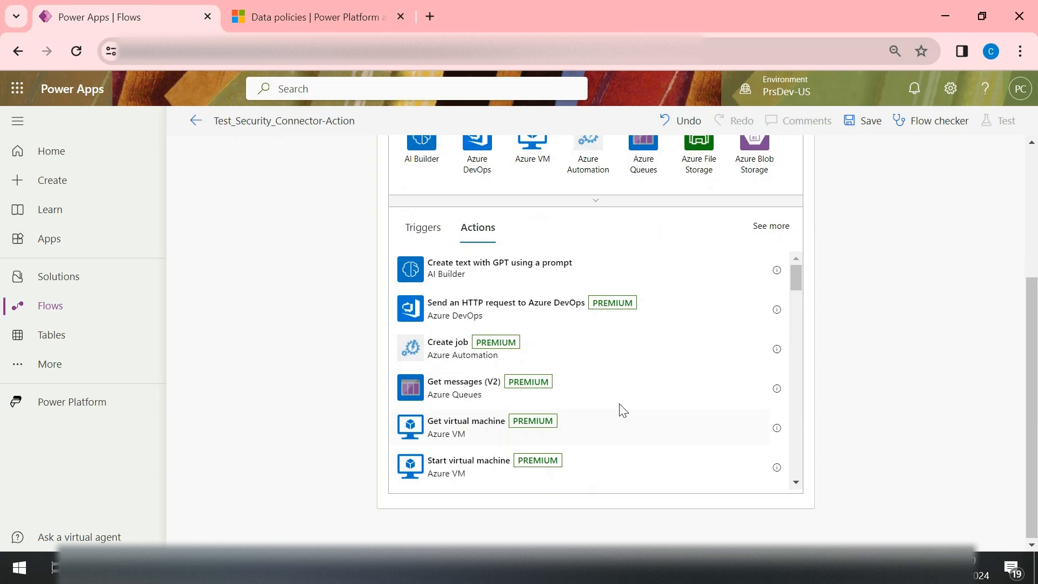
scroll(635, 405, "down", 3)
scroll(649, 400, "down", 3)
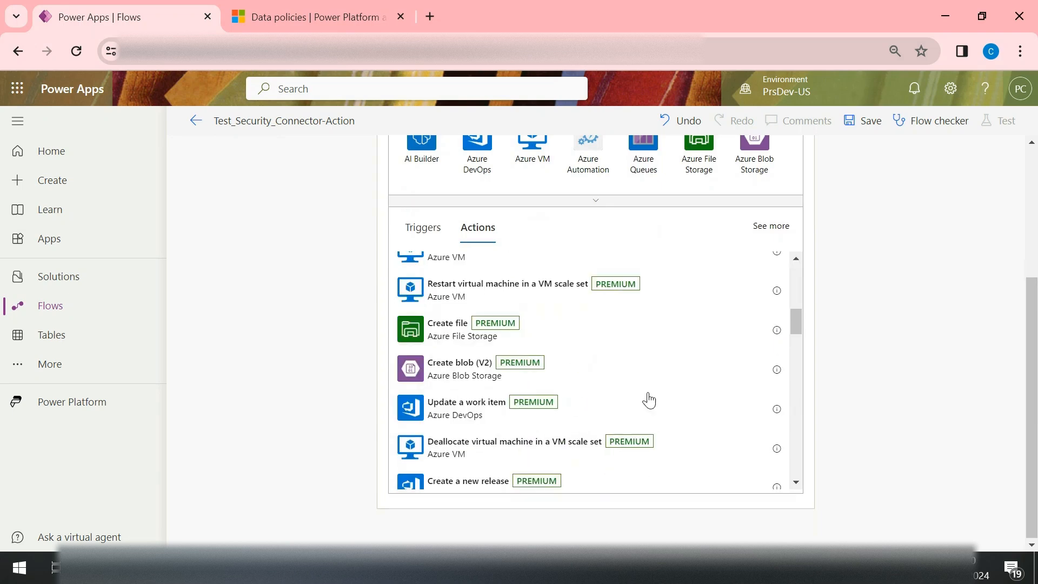
scroll(909, 373, "up", 2)
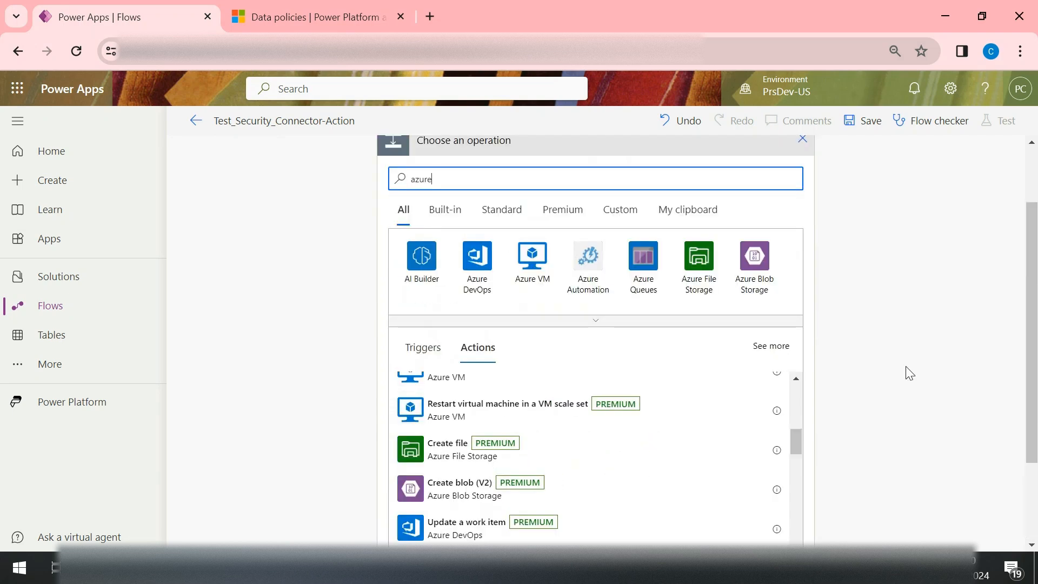
left_click(755, 263)
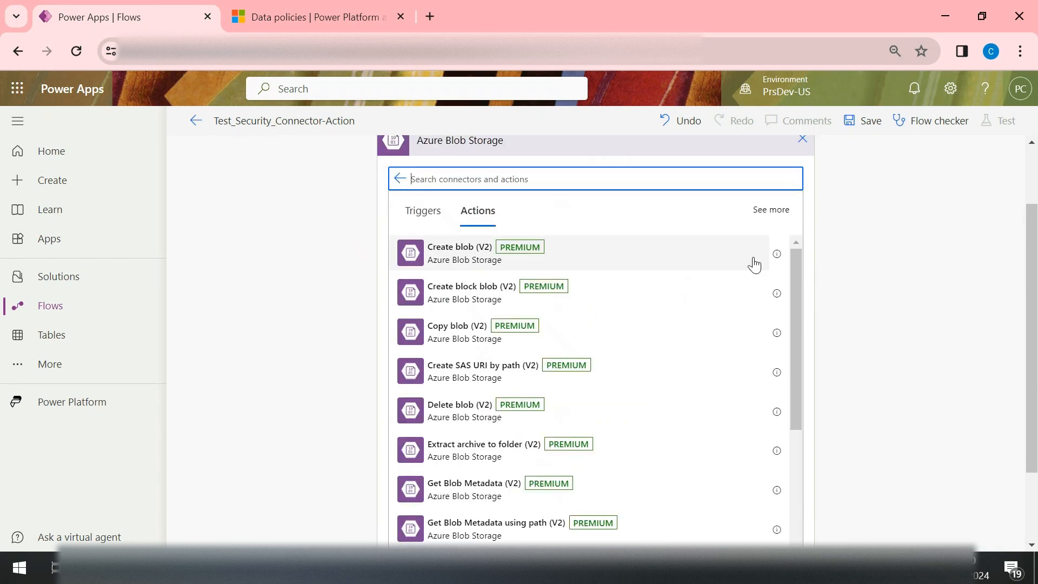
Add the Lists blobs (V2) action of Azure Blob Storage to the flow.
left_click_drag(792, 312, 811, 481)
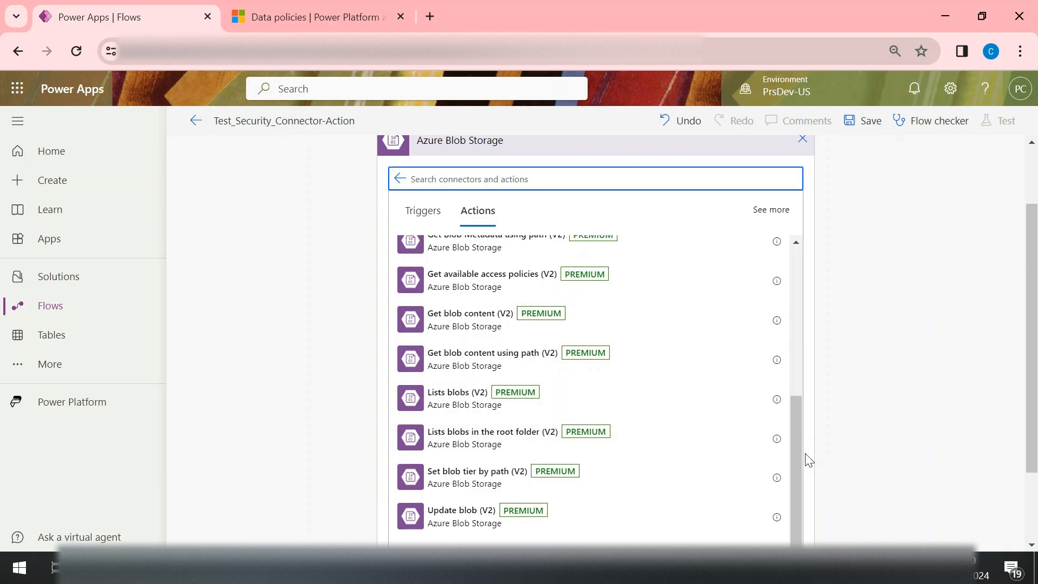
scroll(809, 460, "up", 5)
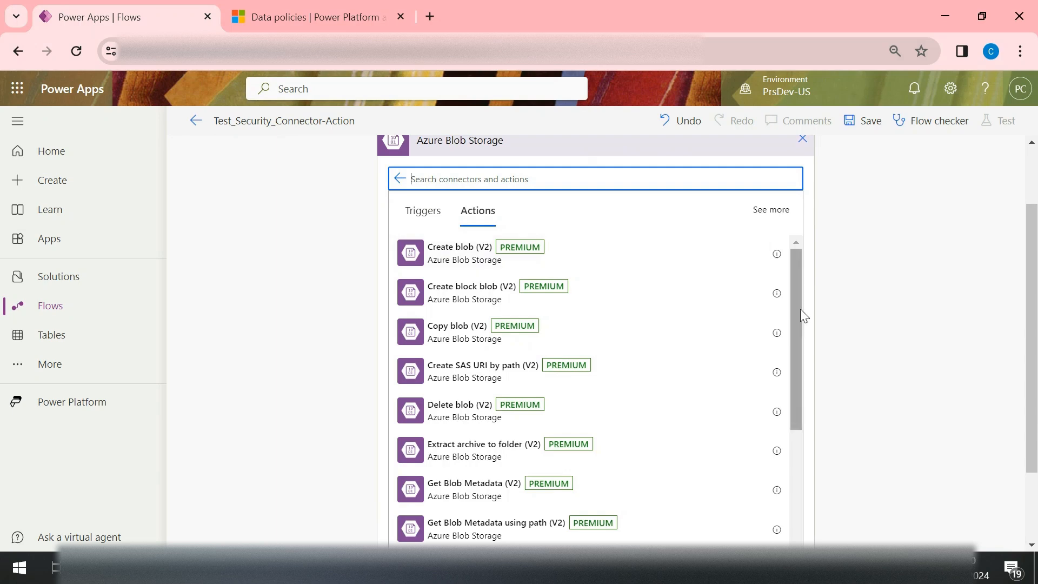
left_click_drag(796, 373, 805, 545)
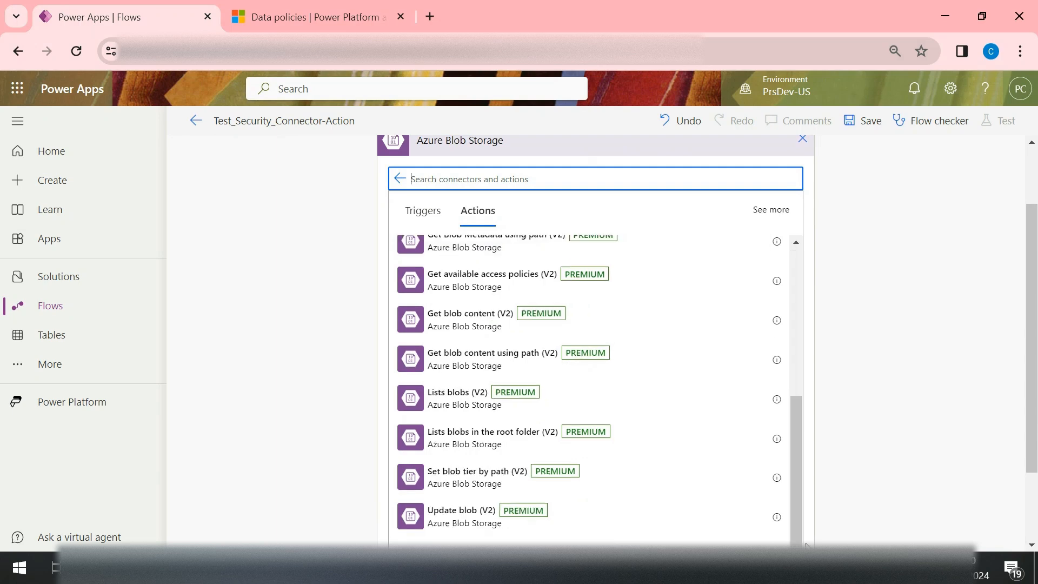
left_click(447, 407)
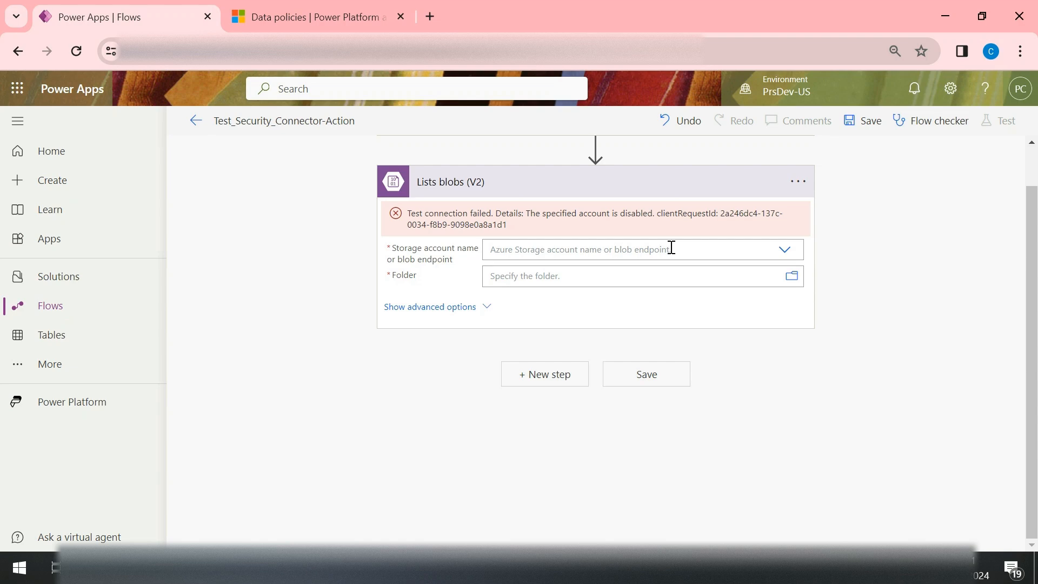
Create a new Azure Blob Storage connection for Lists blobs (V2) with Microsoft Entra ID Integrated authentication, signing in with a Microsoft account.
left_click(798, 182)
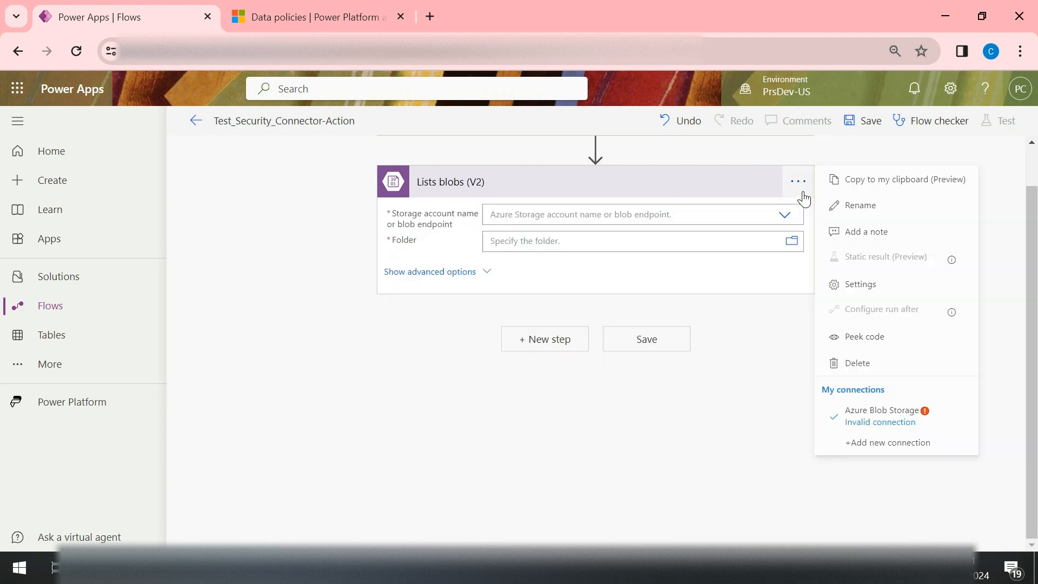
left_click(871, 430)
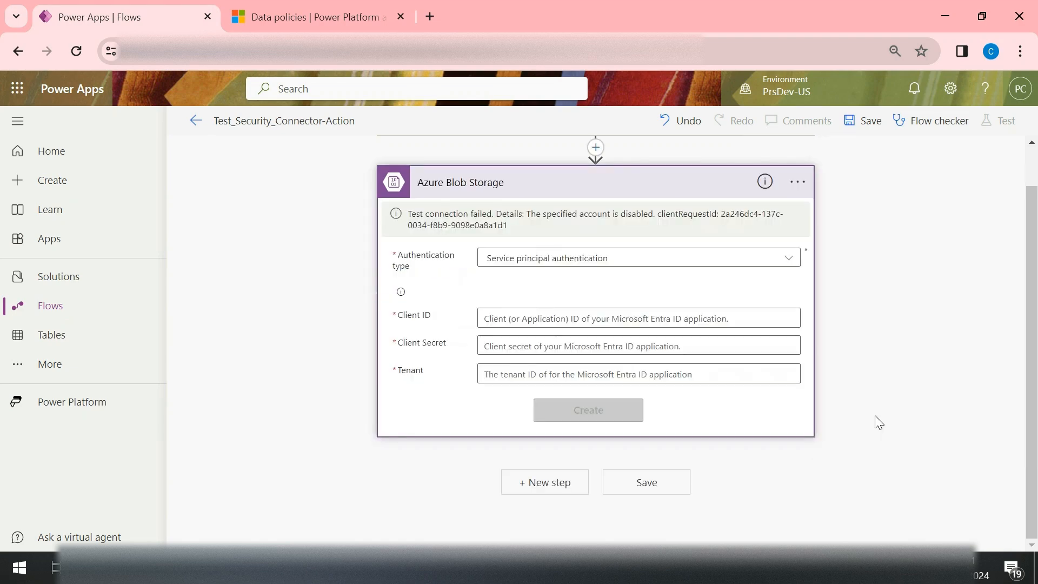
left_click(690, 257)
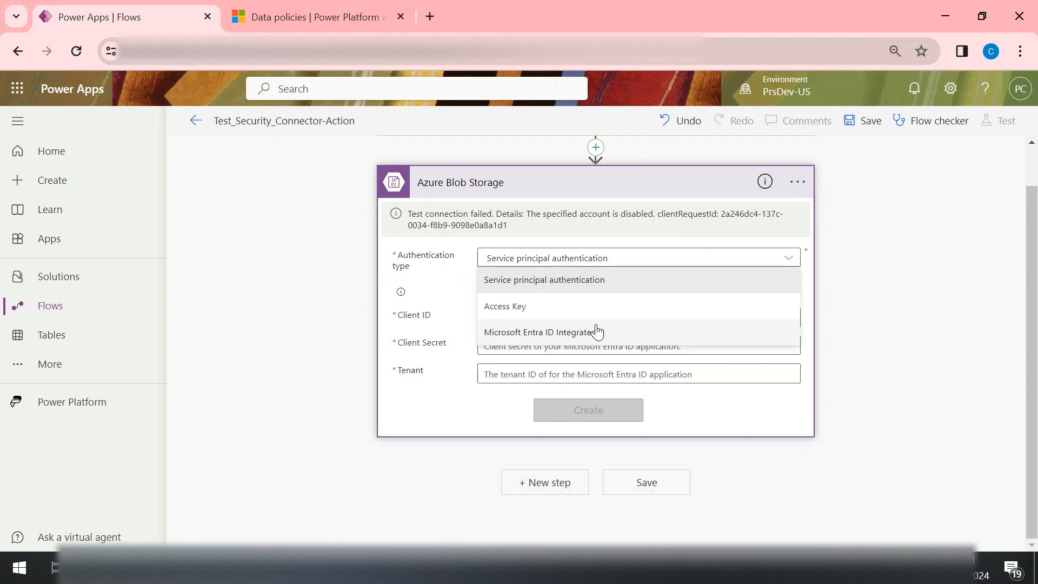
left_click(596, 331)
left_click(593, 329)
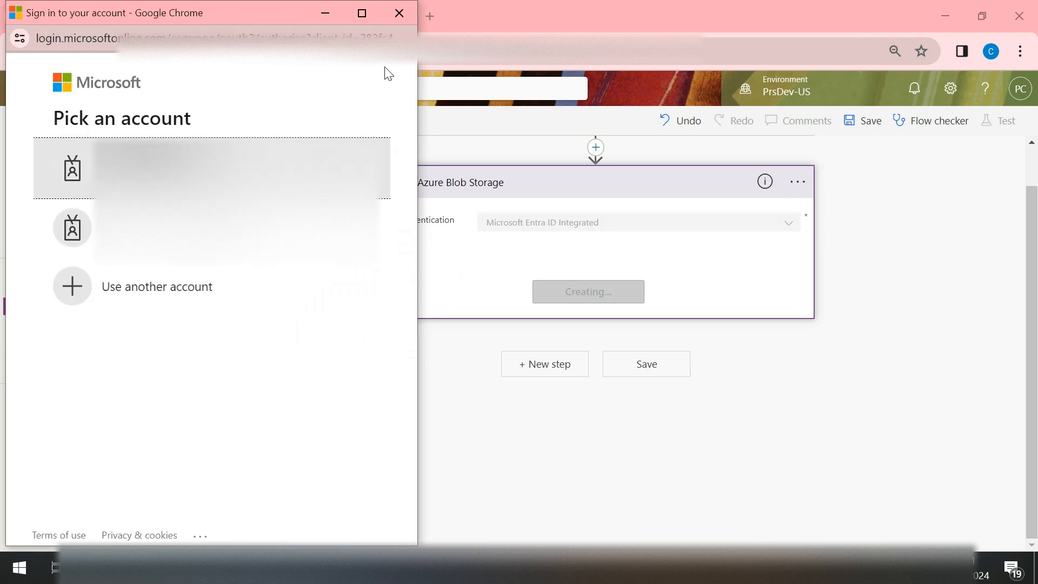
left_click(246, 288)
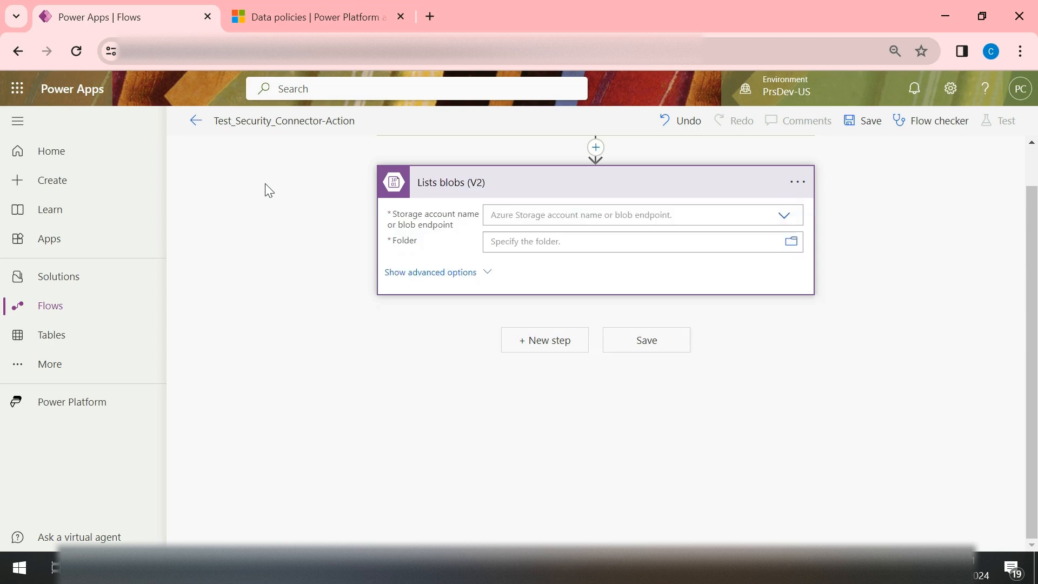
Enter PrsStorageAccount as a custom value for the storage account name of the Lists blobs (V2) action.
left_click(783, 217)
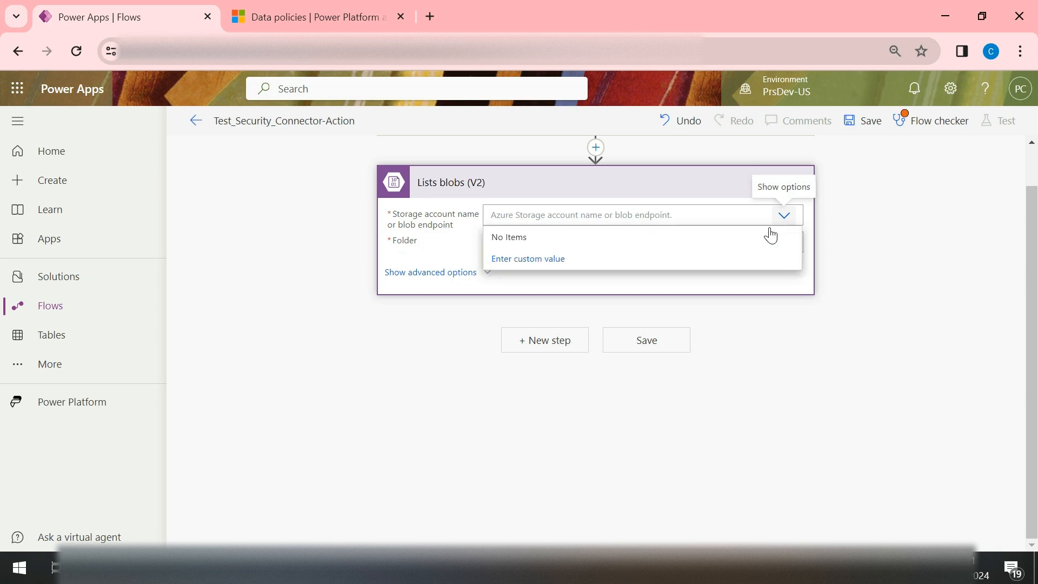
left_click(876, 214)
left_click(581, 211)
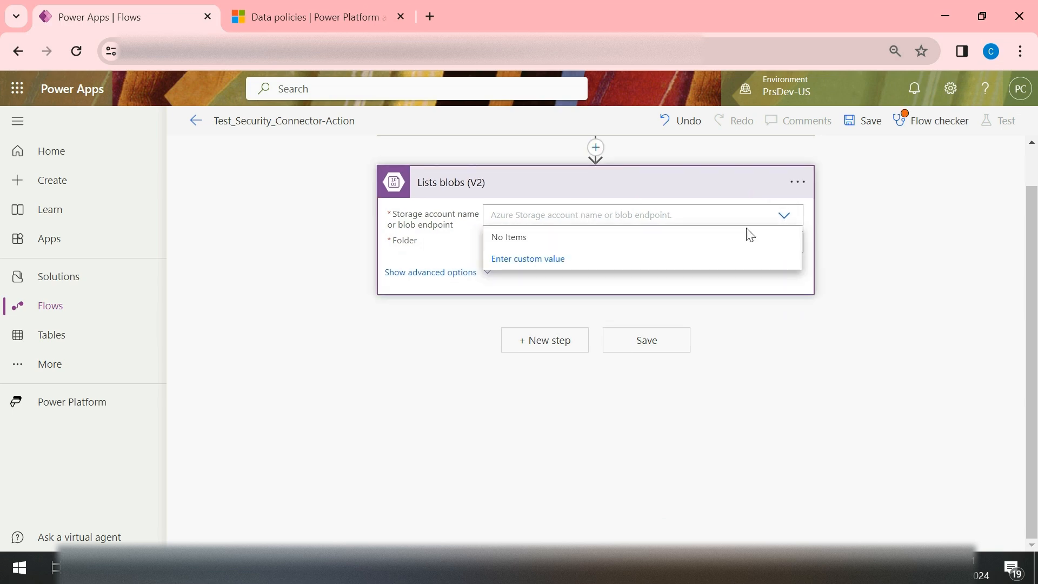
left_click(719, 264)
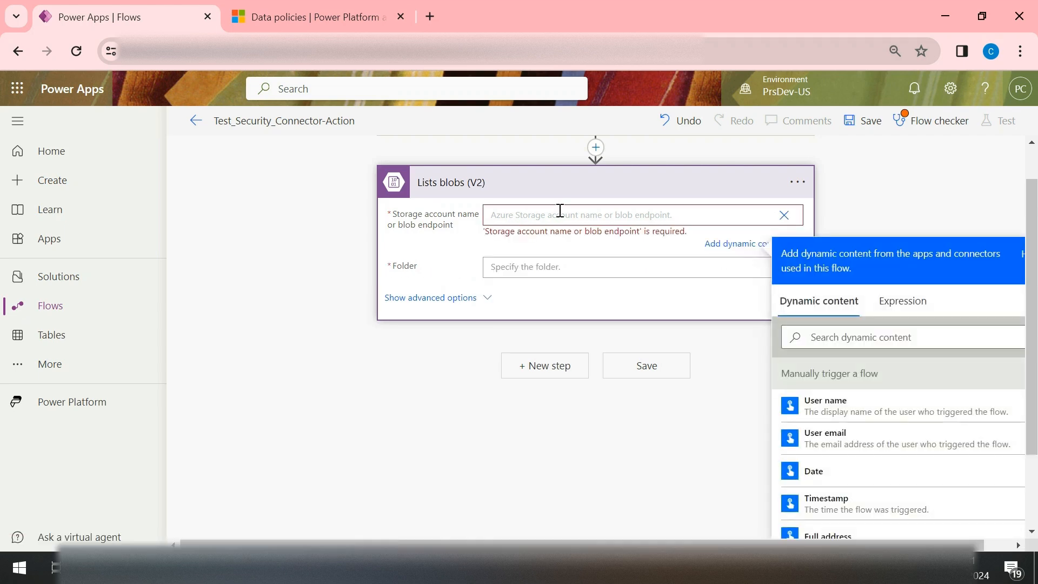
type("Prs")
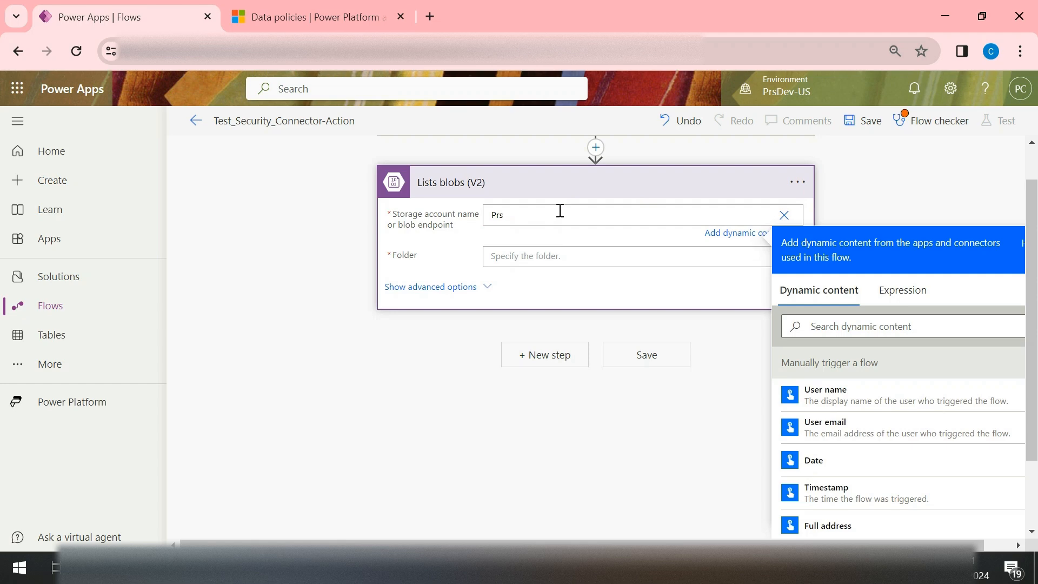
type("StorageAccount")
Set the folder of Lists blobs (V2) to Items and save the flow, closing the flow checker results.
left_click(562, 261)
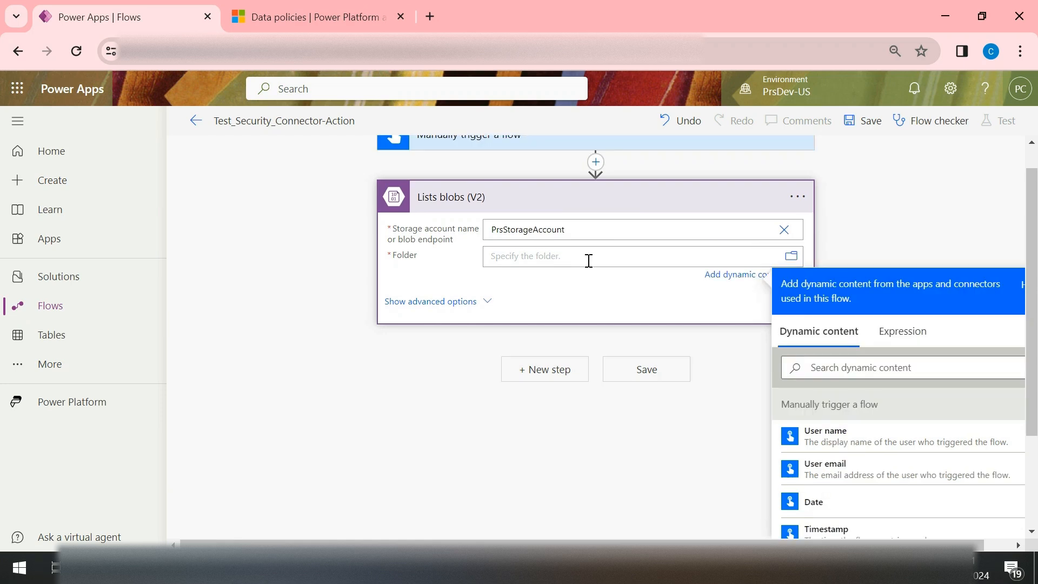
type("/")
type("tems")
left_click(883, 196)
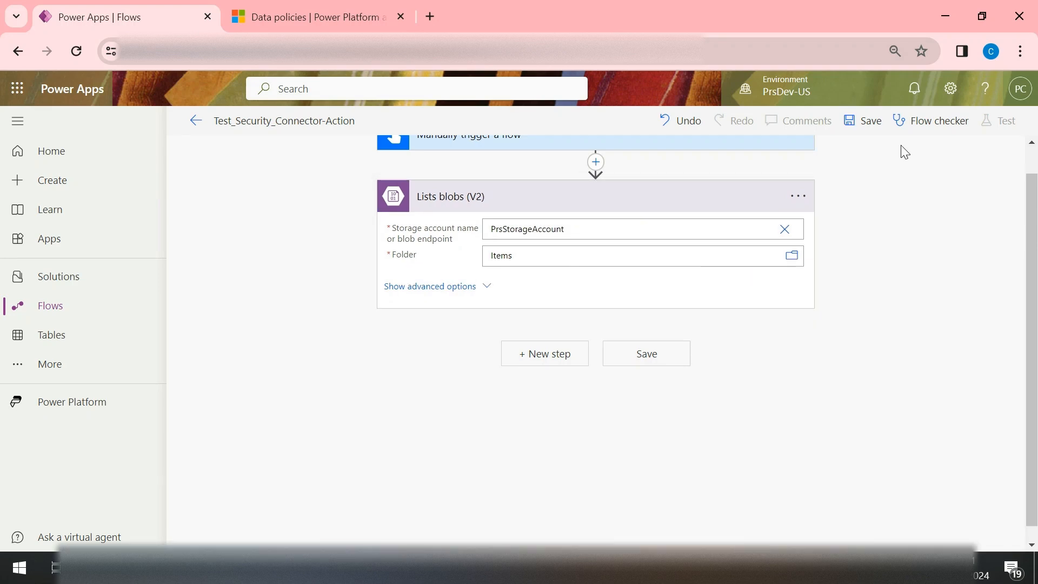
left_click(878, 128)
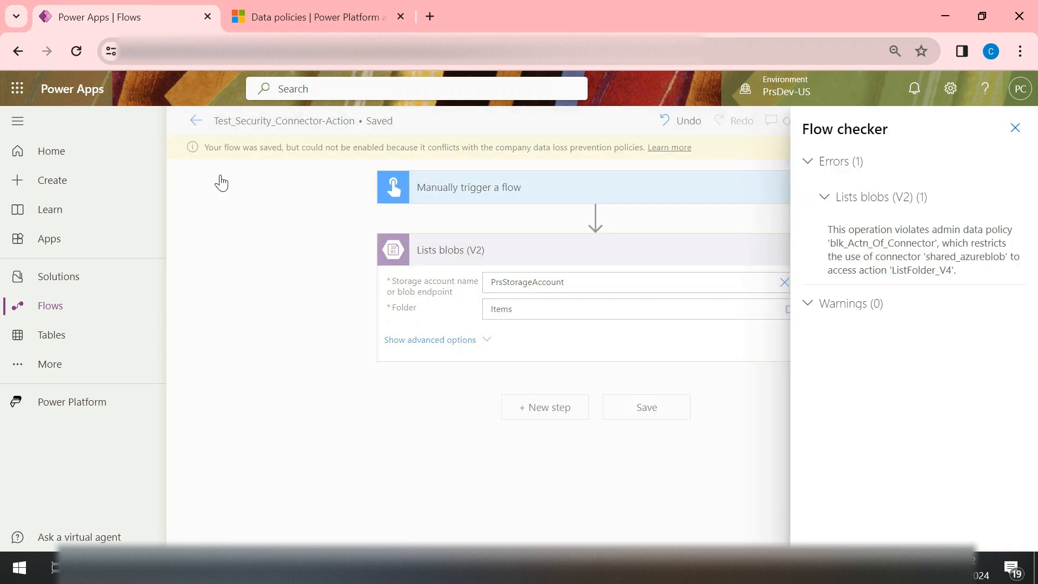
left_click(1014, 128)
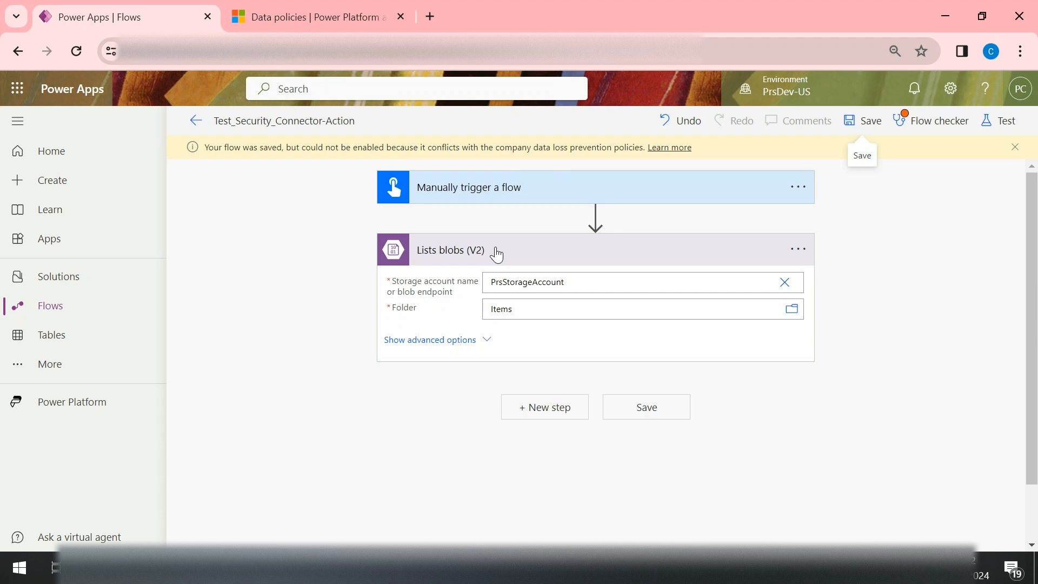
Delete the Lists blobs (V2) action from the flow.
left_click(799, 250)
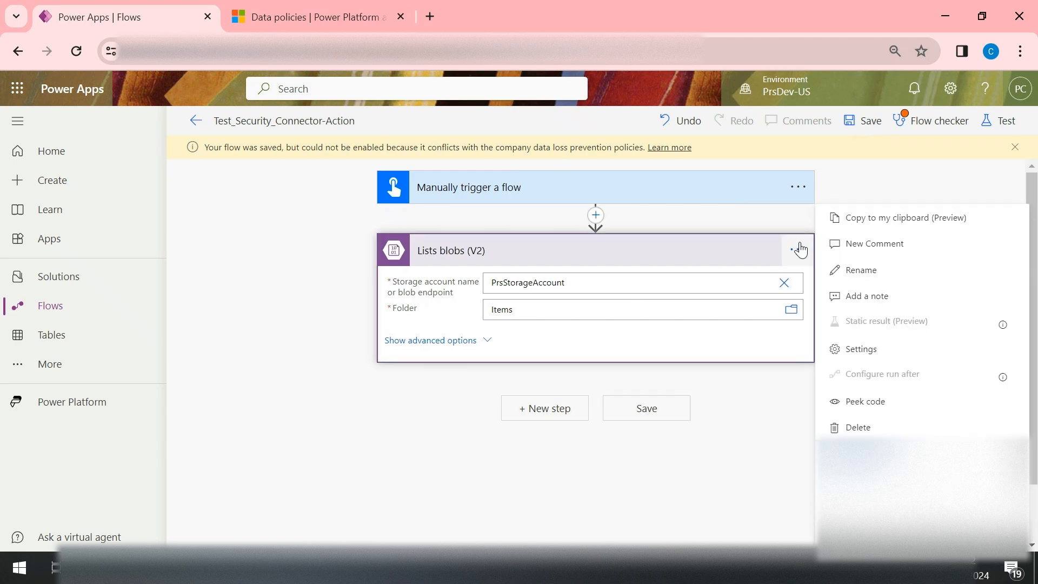
left_click(882, 434)
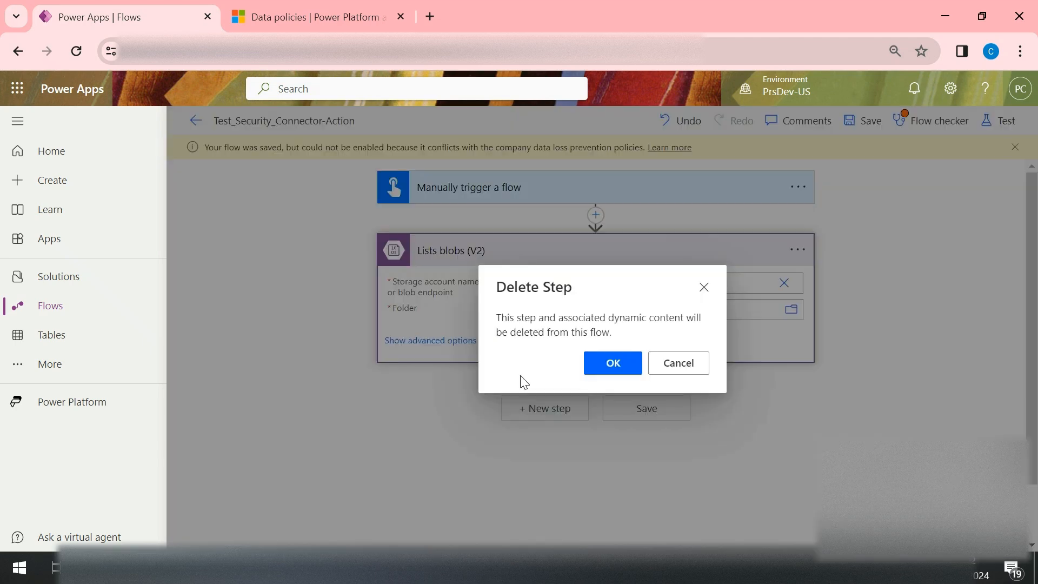
left_click(613, 362)
Search the connectors for "azure bl" and add the Copy blob (V2) action of Azure Blob Storage as a new flow step.
left_click(560, 252)
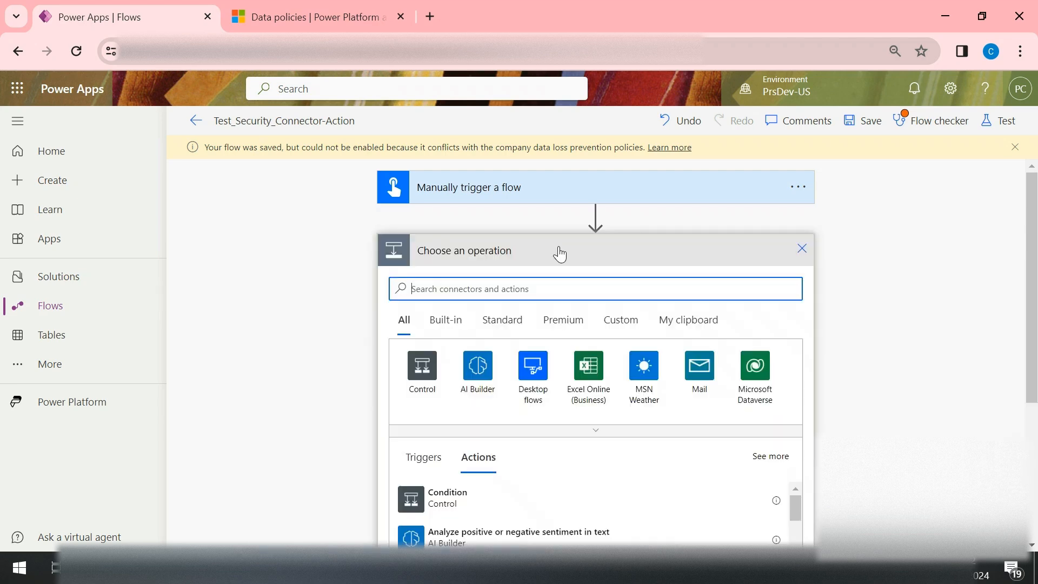
type("azur")
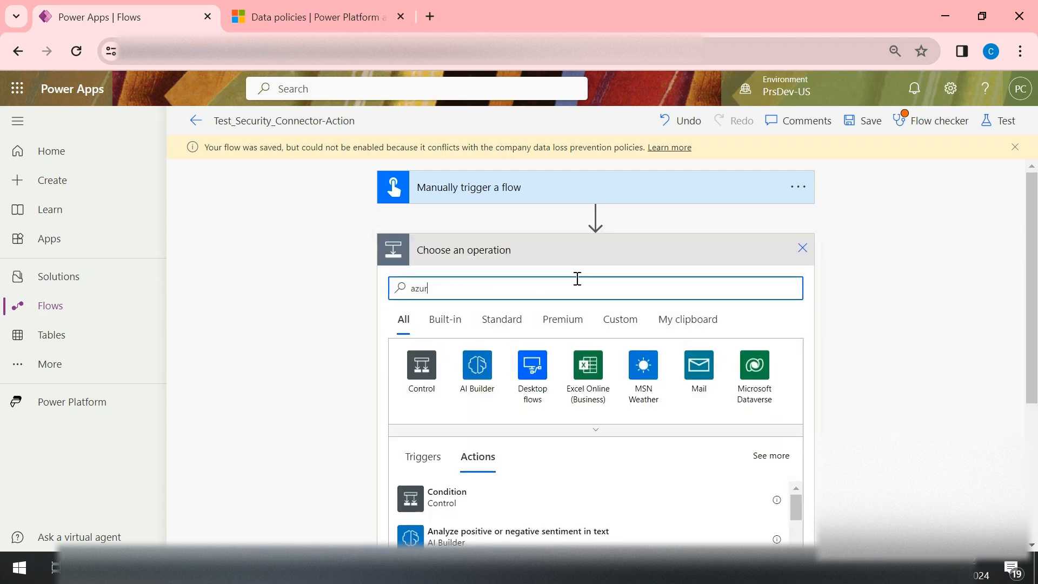
type("e bl")
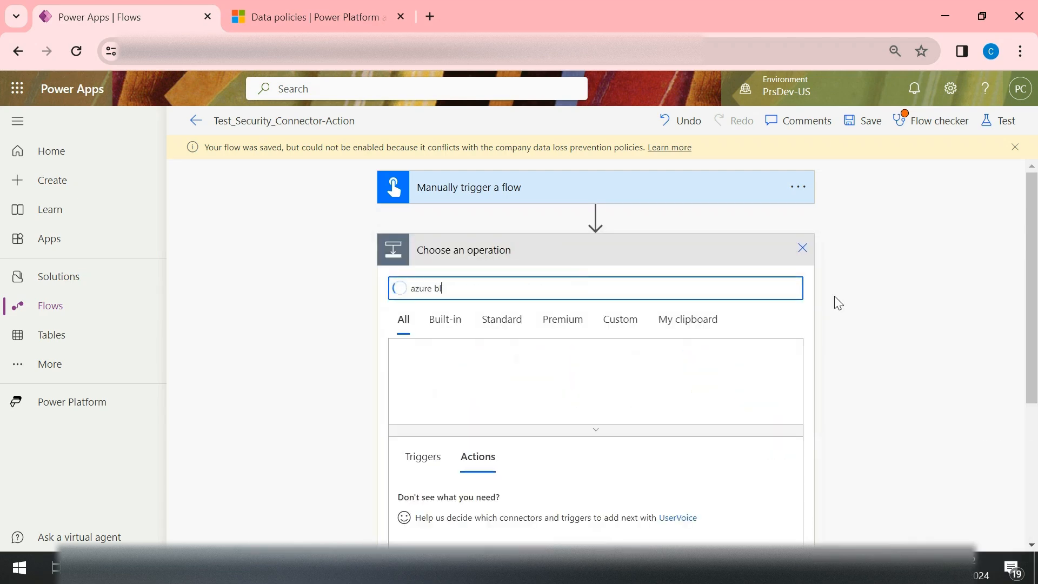
left_click(477, 373)
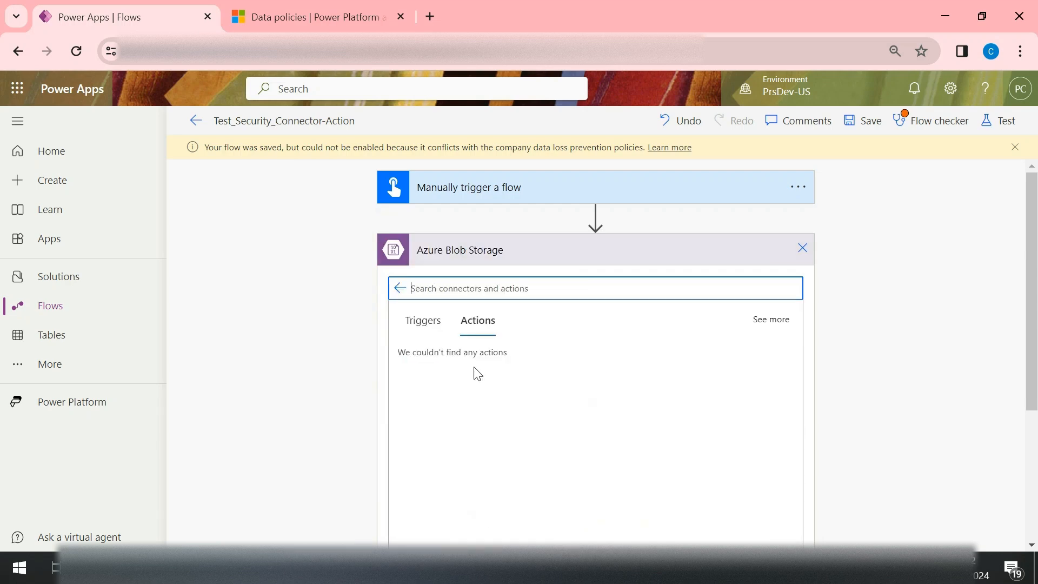
scroll(914, 385, "down", 1)
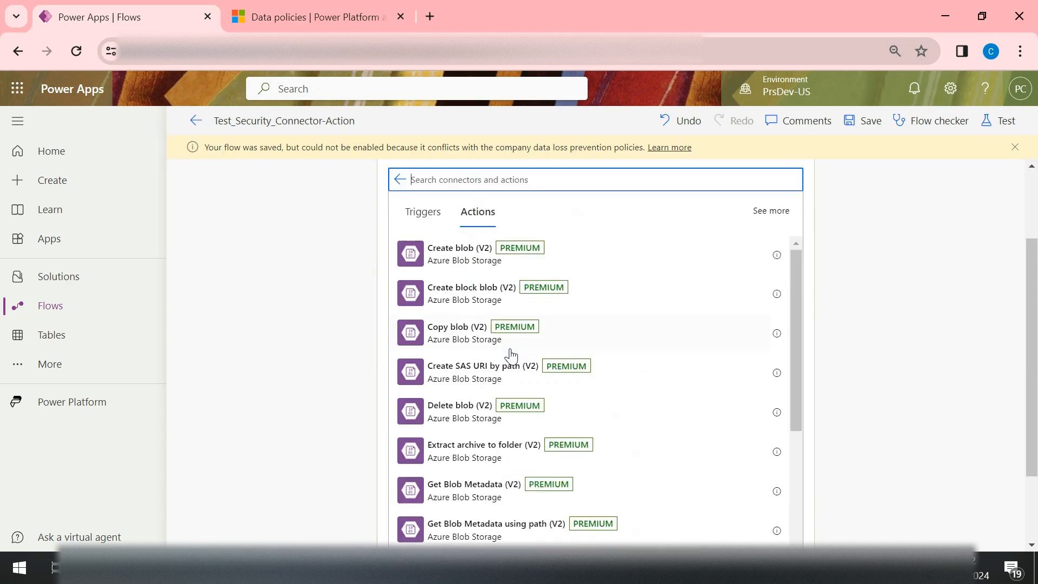
scroll(831, 421, "down", 1)
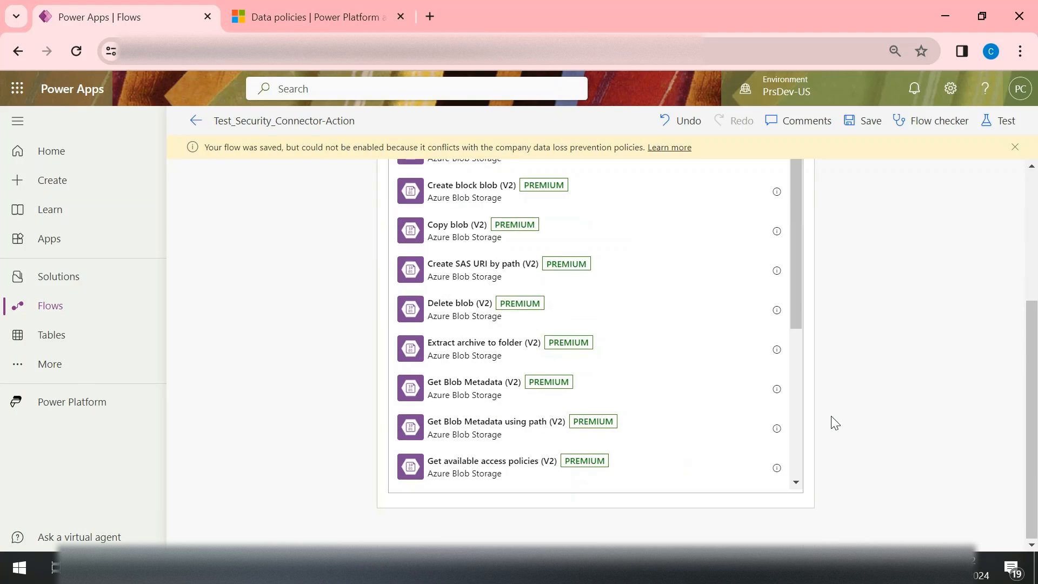
scroll(831, 422, "up", 2)
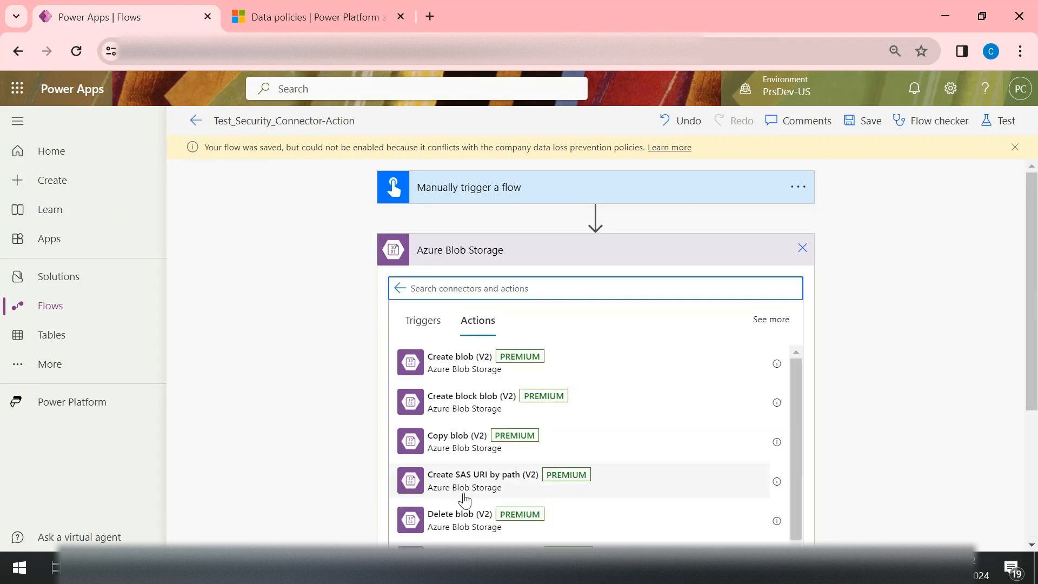
left_click(445, 442)
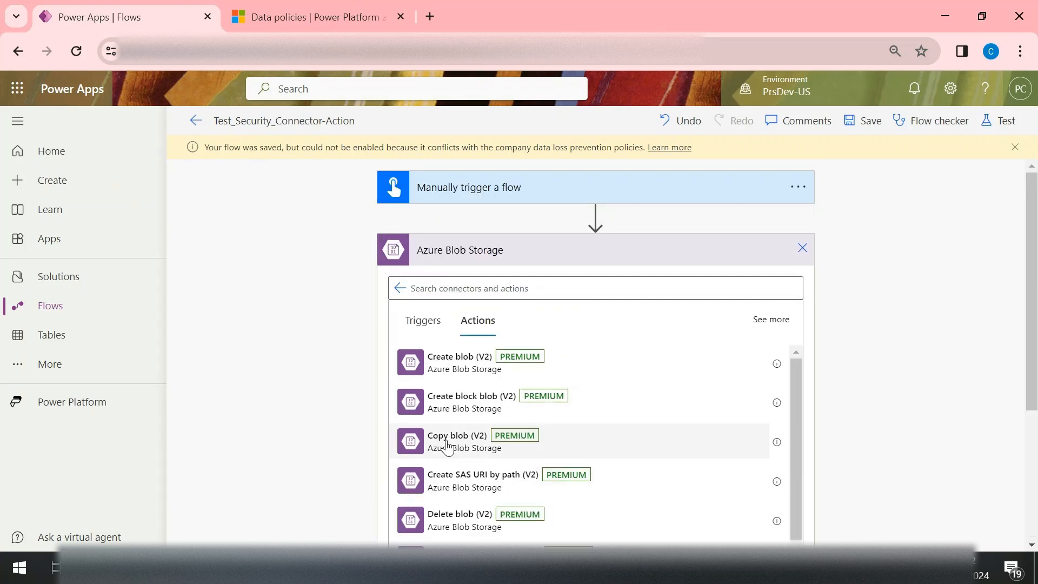
left_click(668, 290)
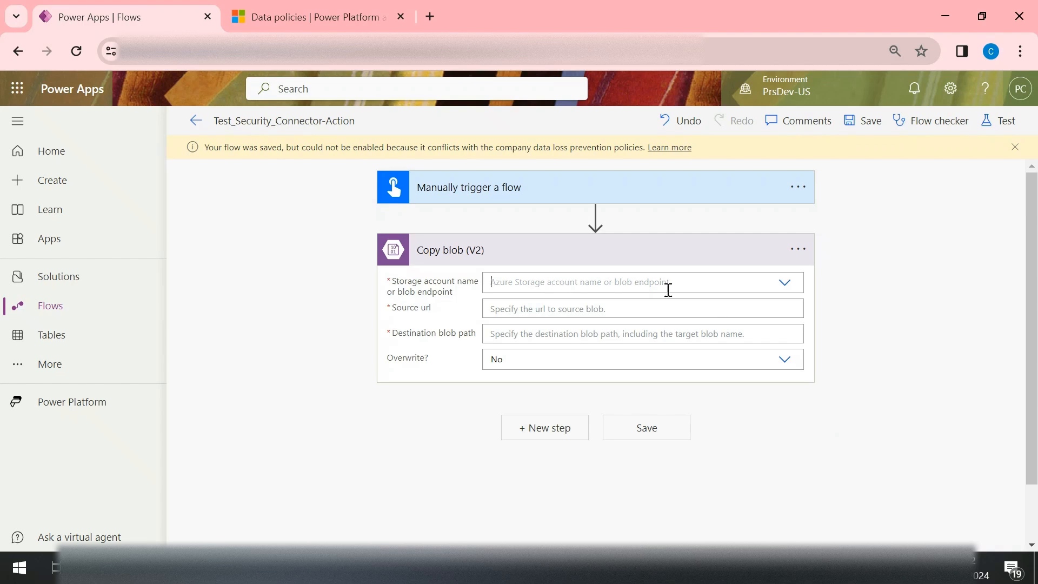
left_click(529, 327)
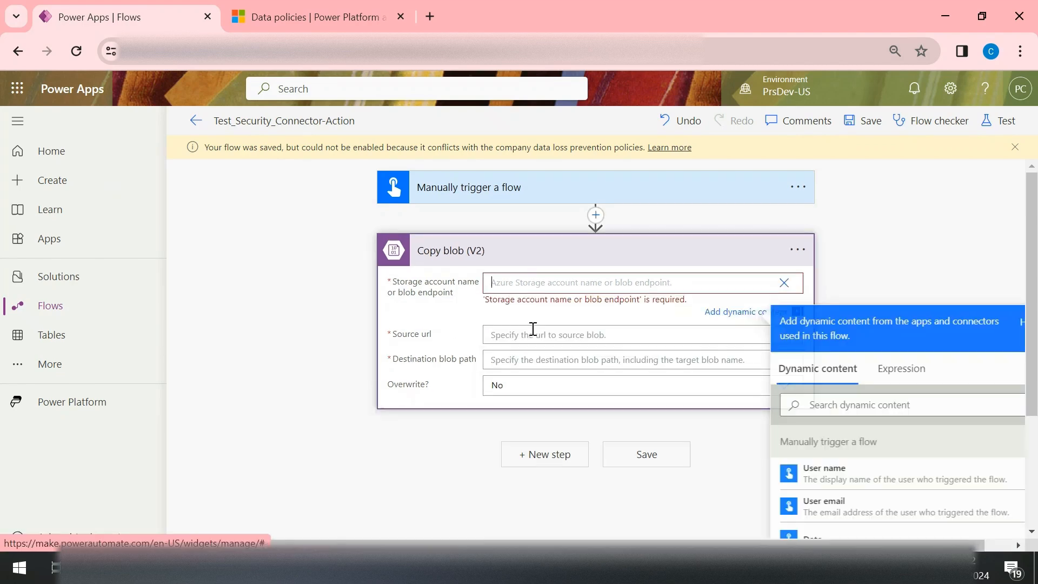
type("Prs")
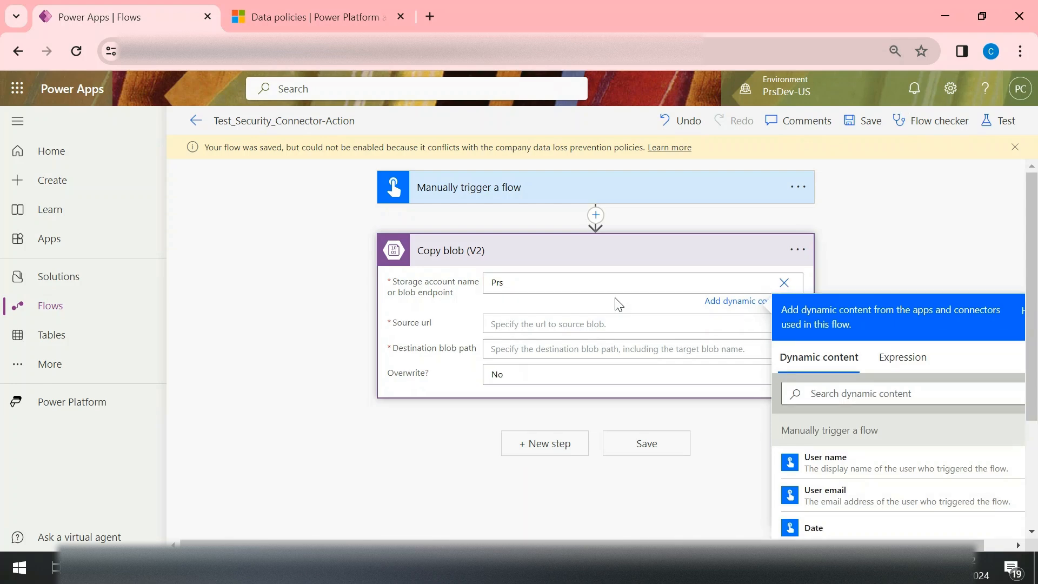
type("StorageAccount")
left_click(576, 323)
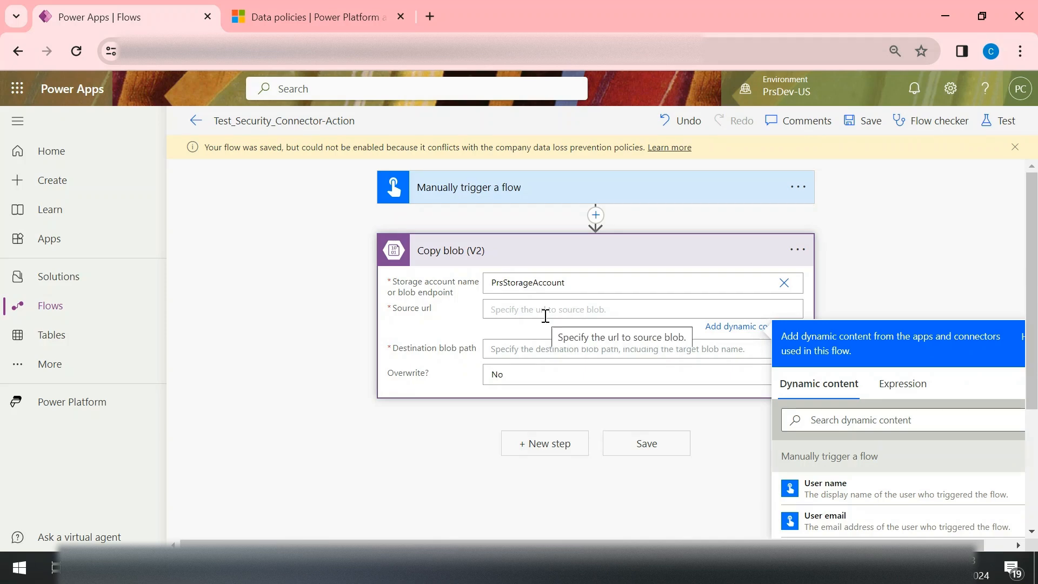
type("www.")
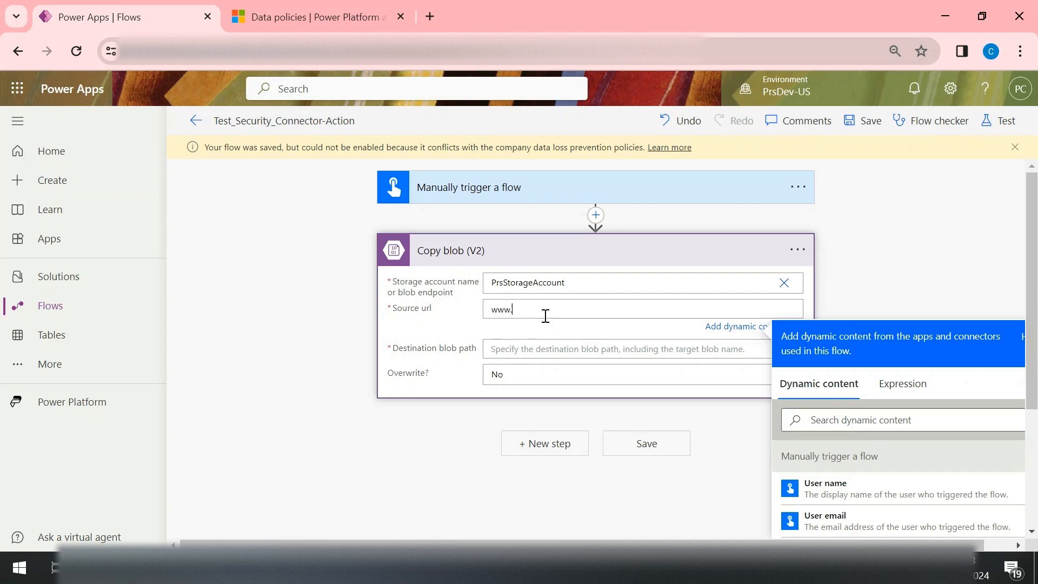
type("google.com")
Set the destination blob path of Copy blob (V2) to testFolder and save the flow.
left_click(543, 352)
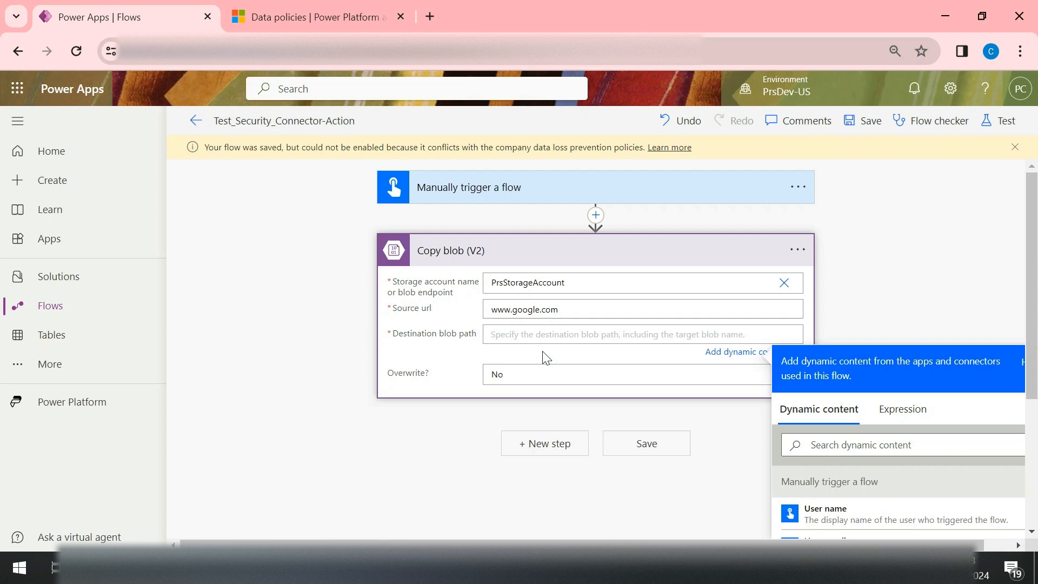
type("testF")
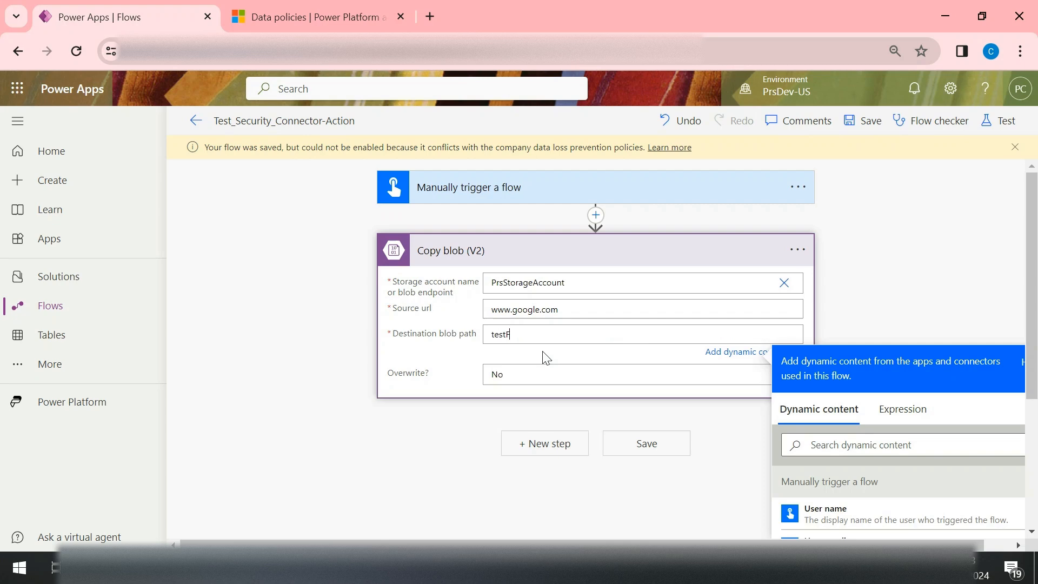
type("older")
left_click(867, 121)
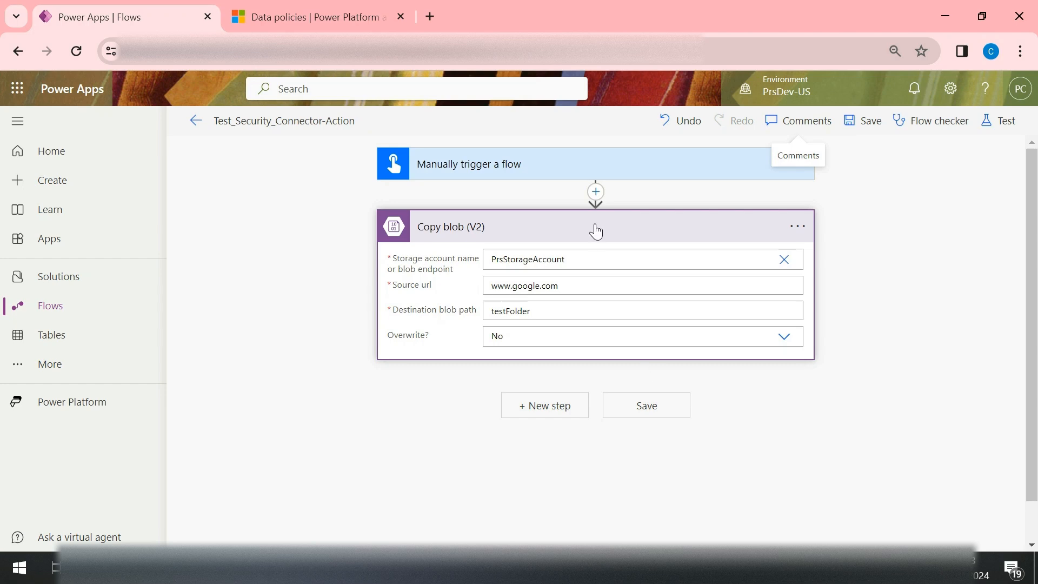
Open the details page of the Test_Security_Connector-Action flow from the cloud flows list and turn the flow on.
left_click(196, 121)
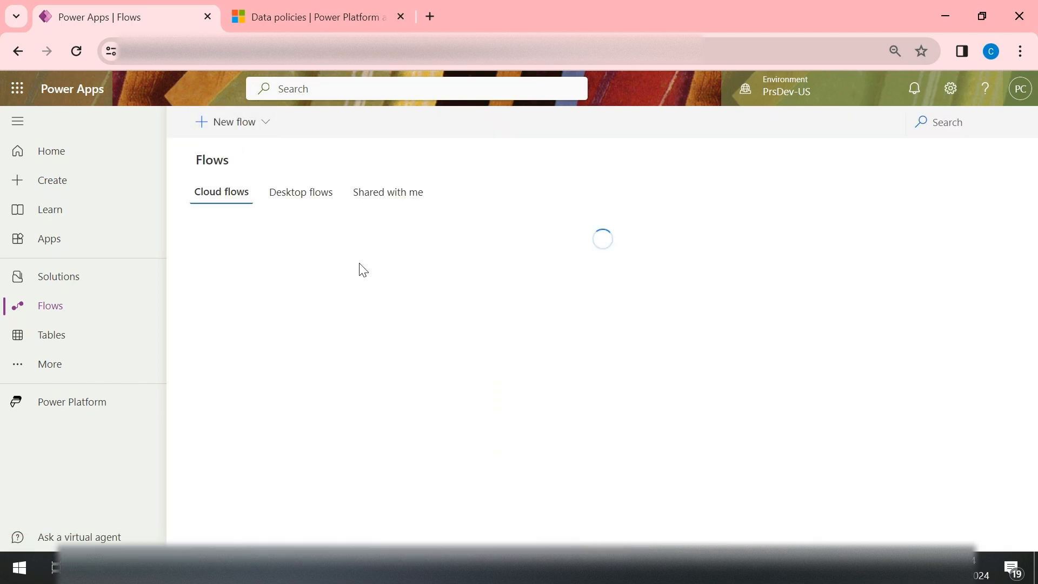
left_click(323, 291)
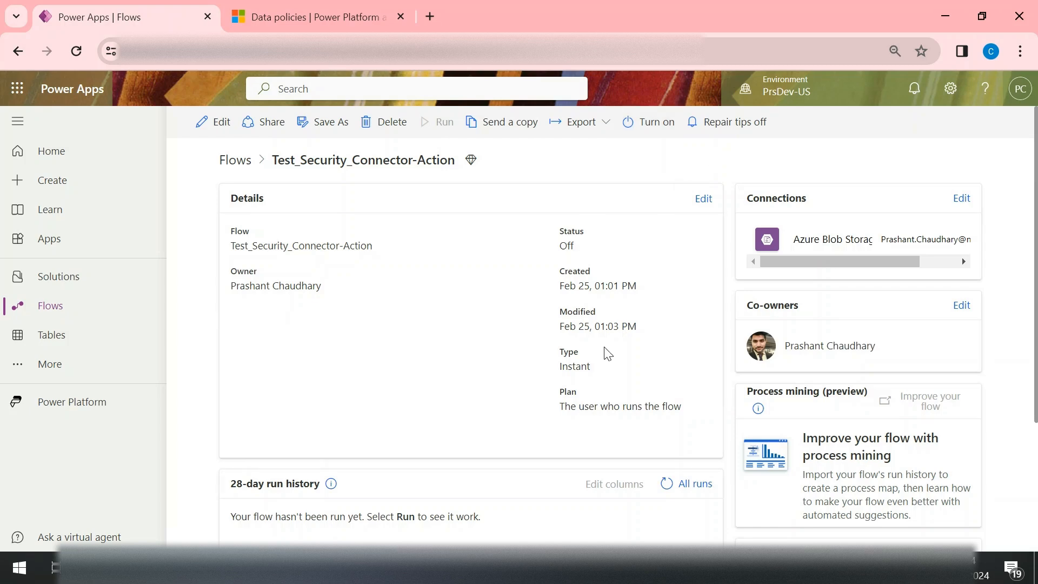
scroll(608, 354, "down", 2)
scroll(608, 354, "up", 2)
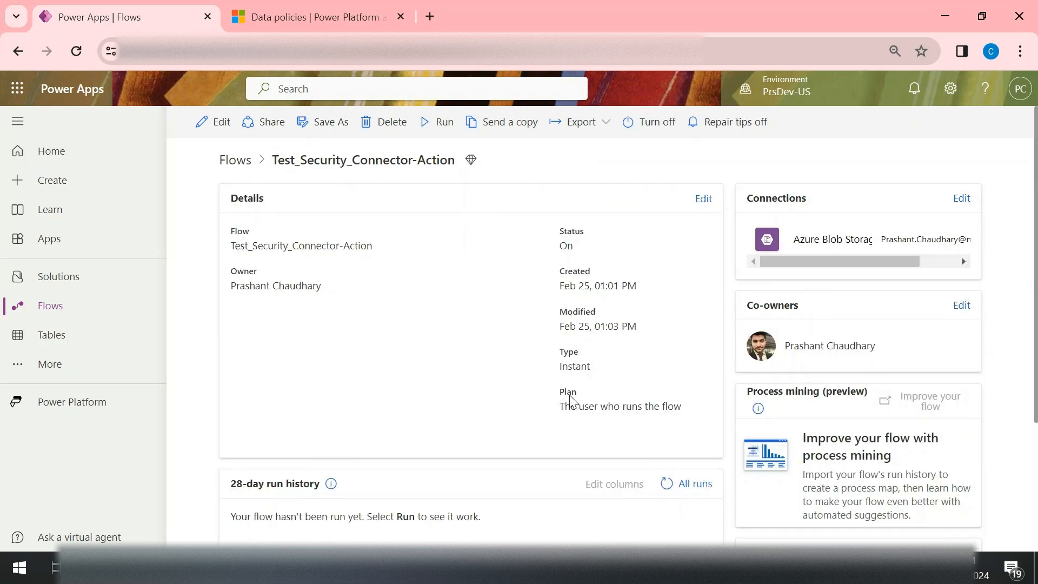
Reopen the flow in the editor to review its actions, and return to the data policies list in the Power Platform admin center.
left_click(216, 123)
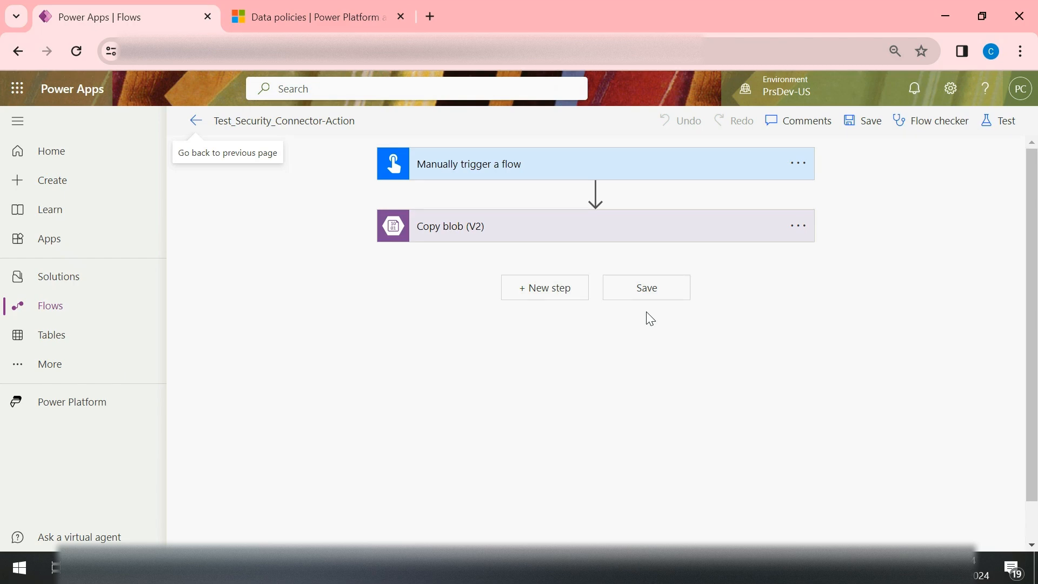
left_click(277, 20)
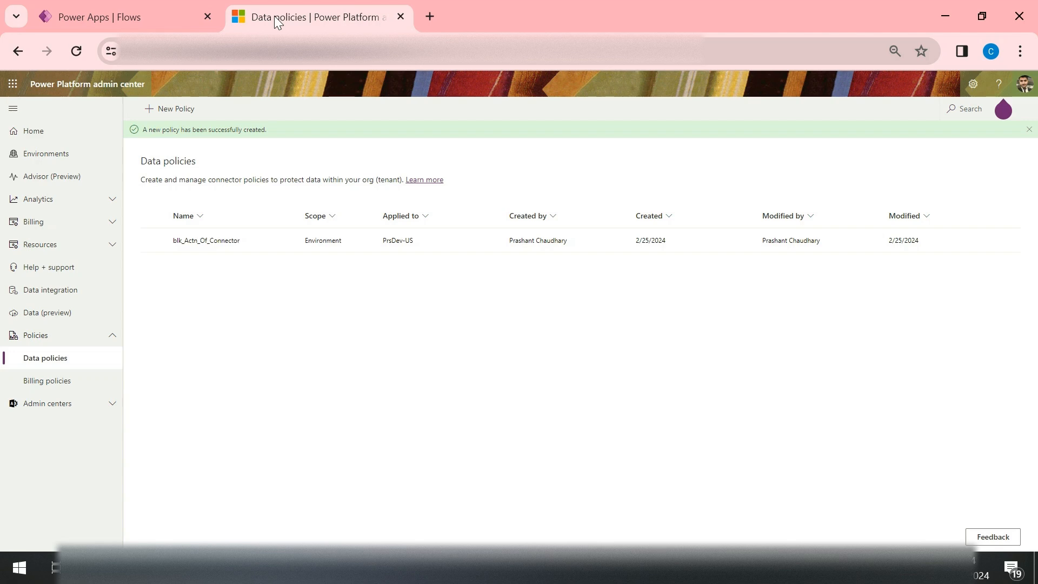
key("alt+Tab")
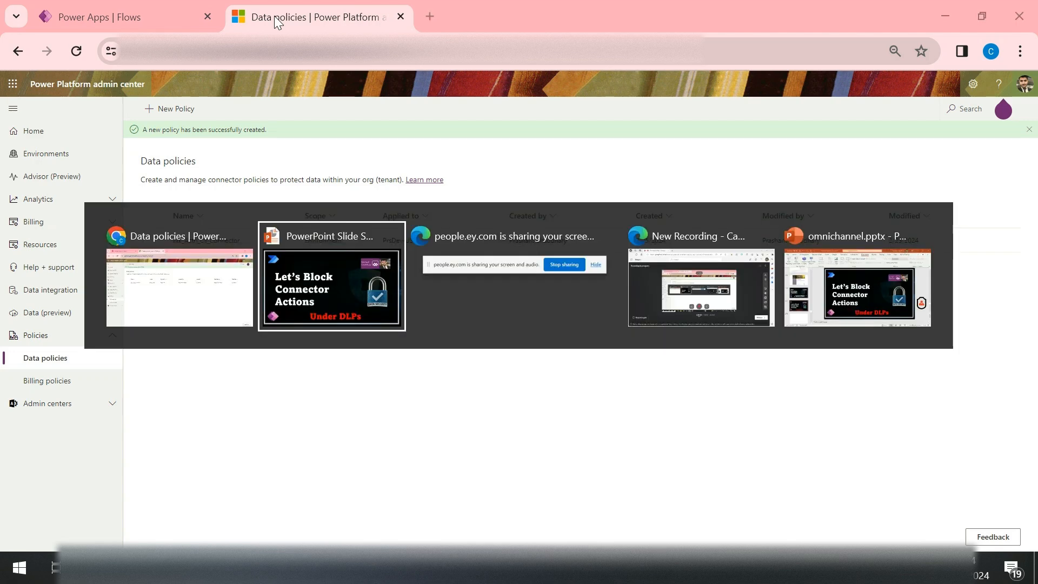